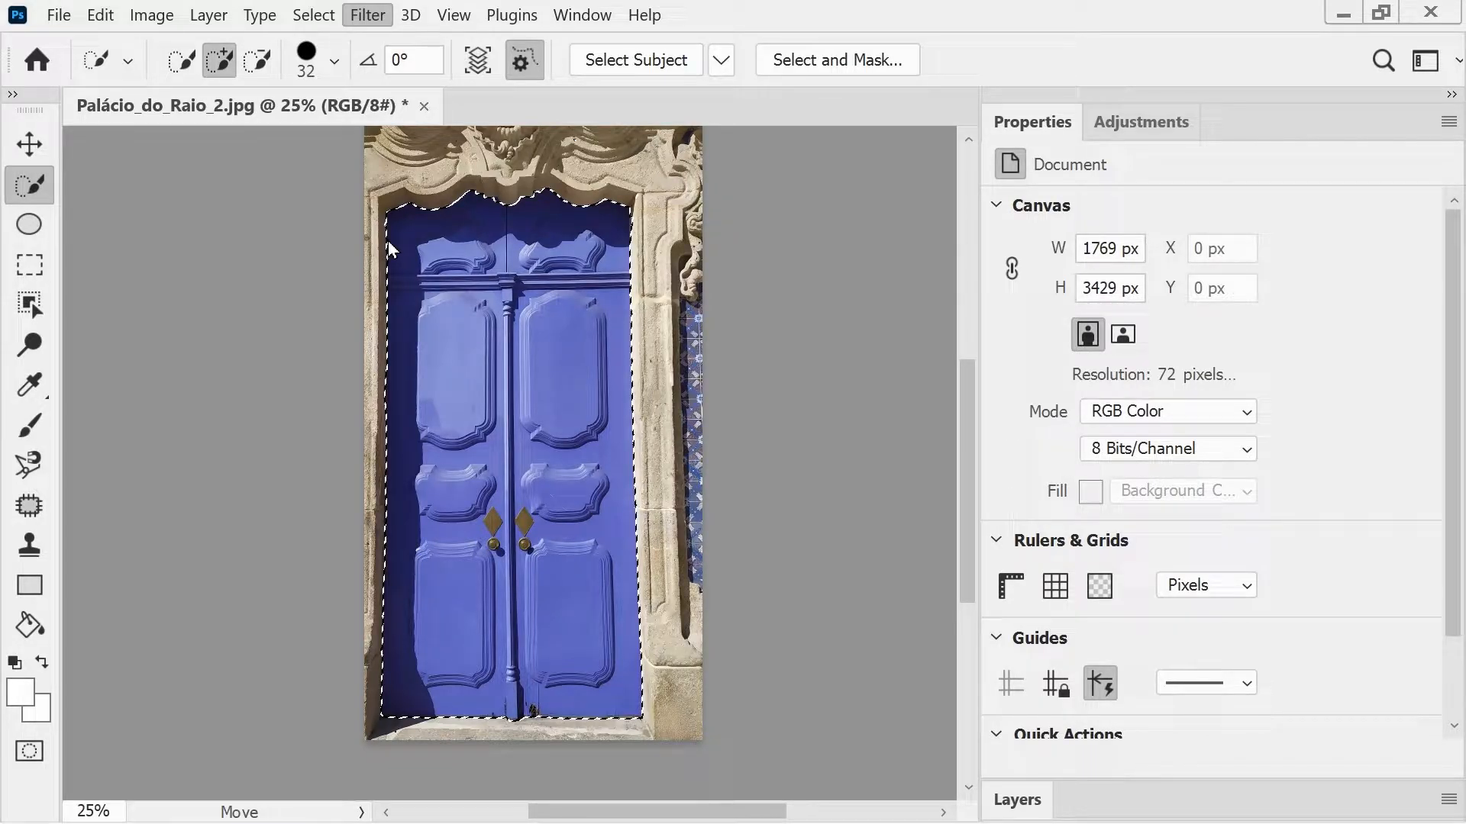
# Open the Liquify filter on the selected door, keeping the mesh size at Large and the mesh color at Yellow.
pyautogui.hotkey('ctrl', 'shift', 'x')
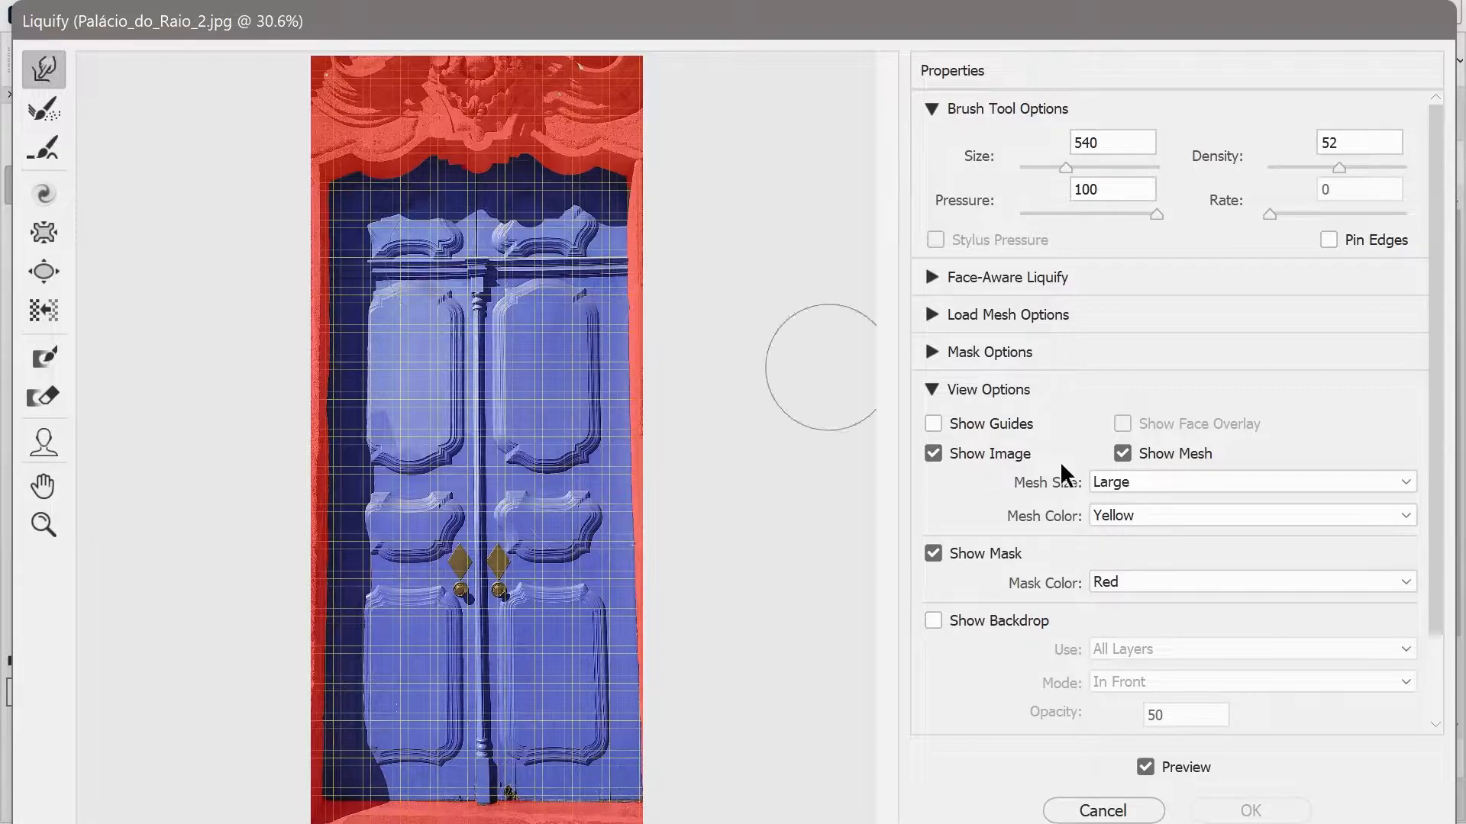
pyautogui.click(1158, 520)
pyautogui.click(1157, 521)
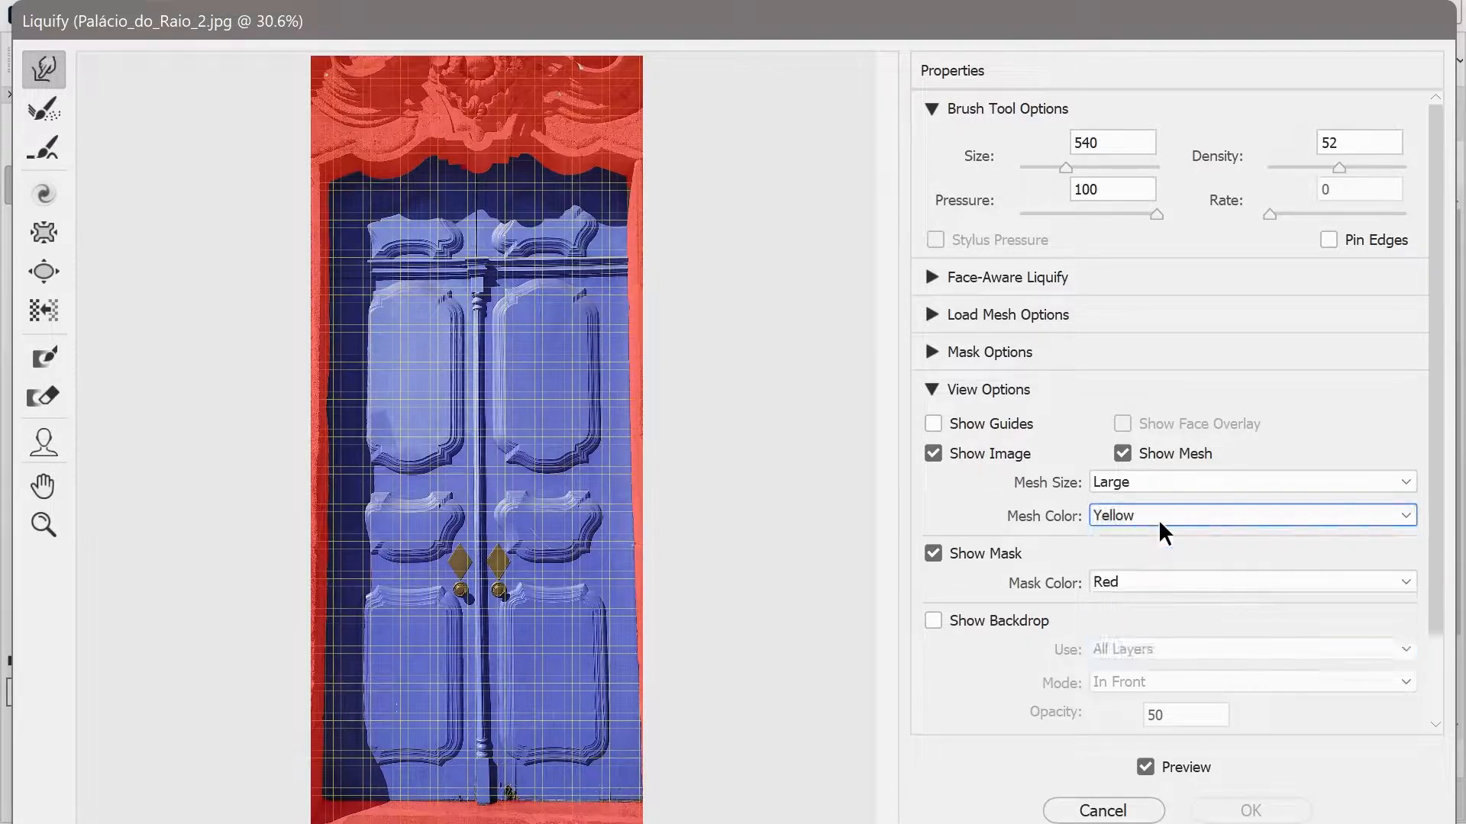
pyautogui.click(1142, 478)
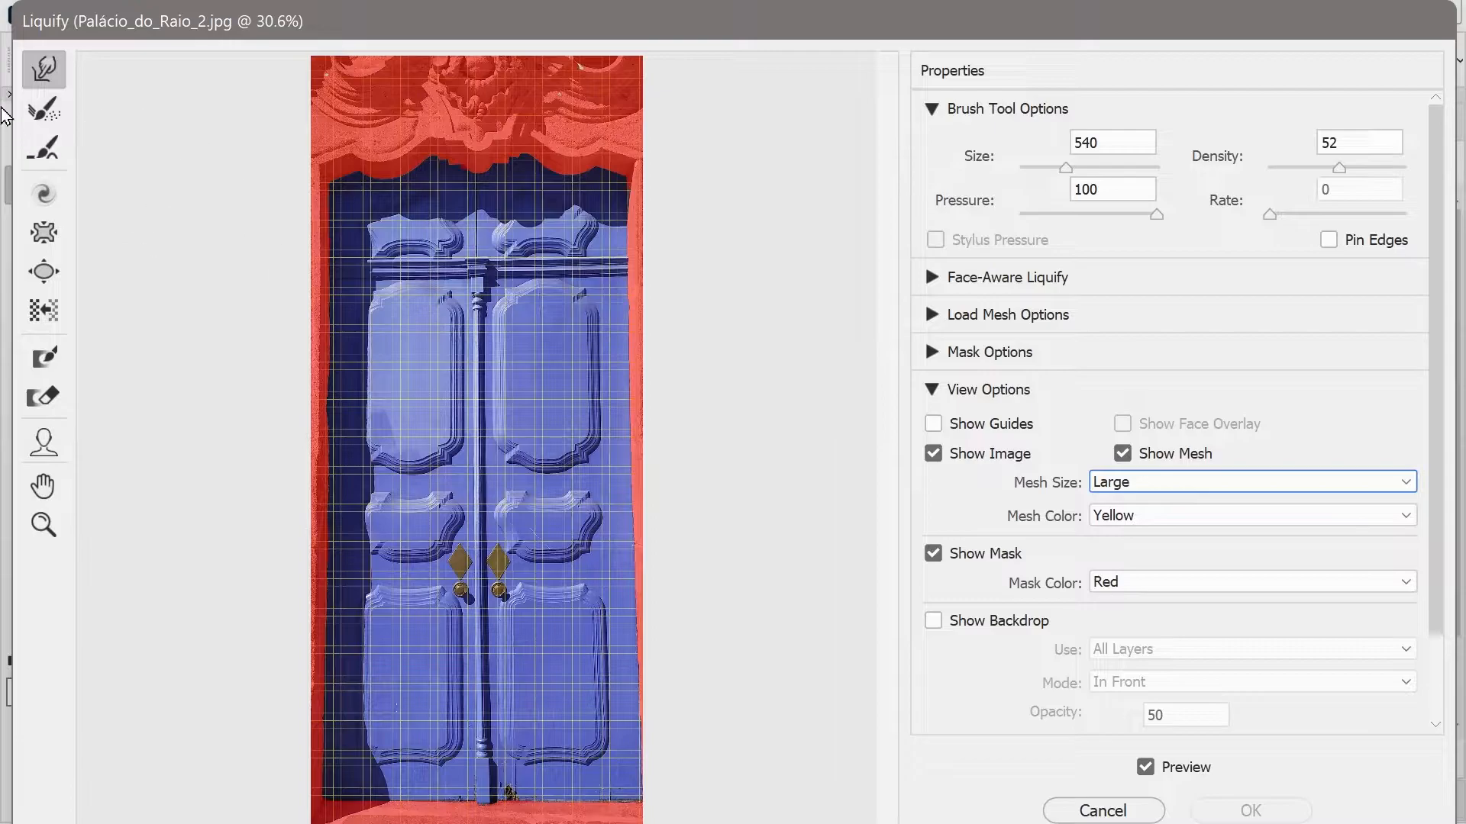
# Resize the Reconstruct brush to 677 and distort the area around the door handles with the Forward Warp tool at size 540.
pyautogui.click(44, 109)
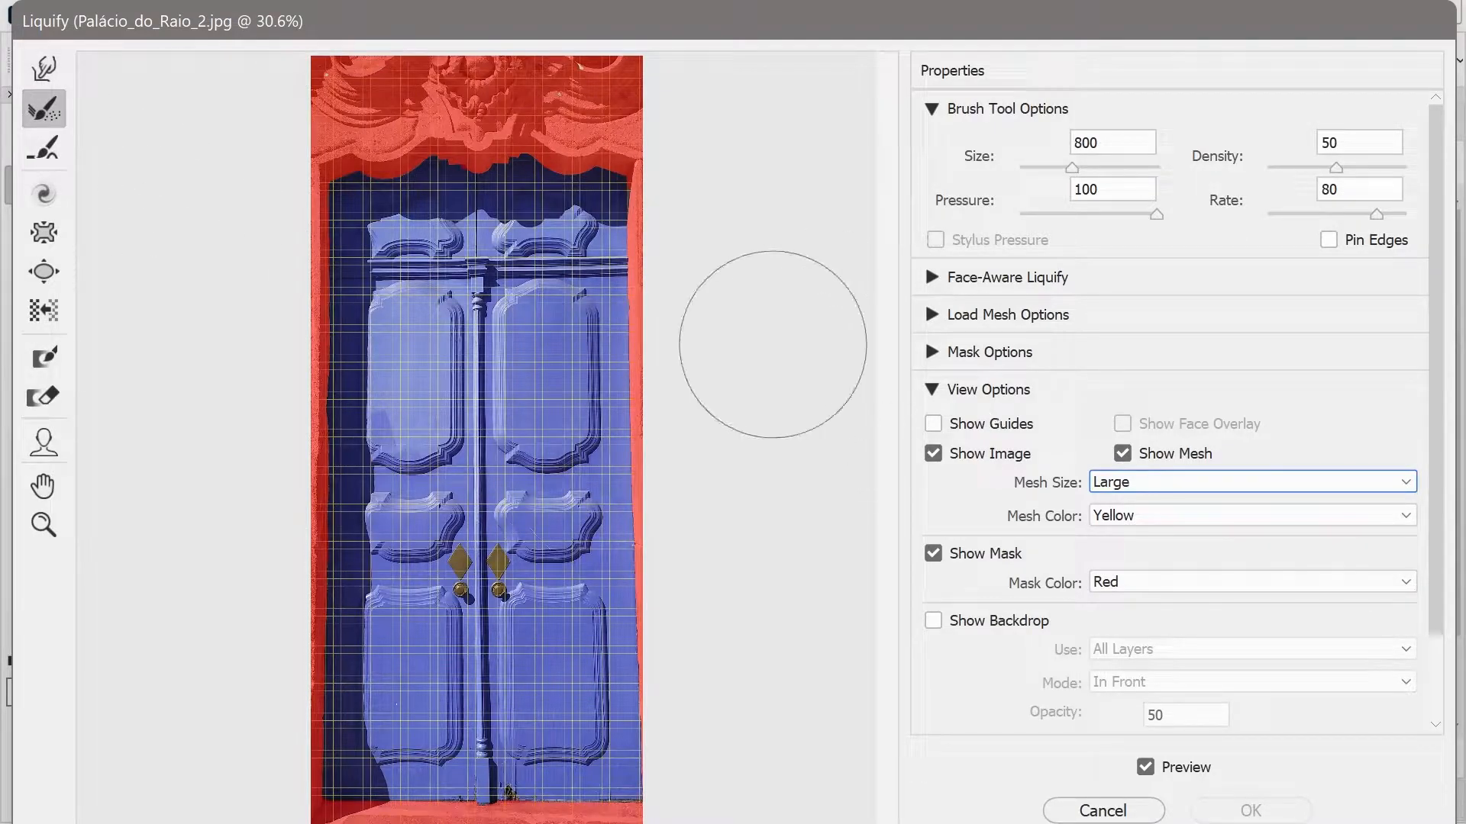
pyautogui.moveTo(742, 309)
pyautogui.mouseDown()
pyautogui.moveTo(691, 308)
pyautogui.moveTo(780, 308)
pyautogui.moveTo(727, 308)
pyautogui.mouseUp()
pyautogui.click(43, 70)
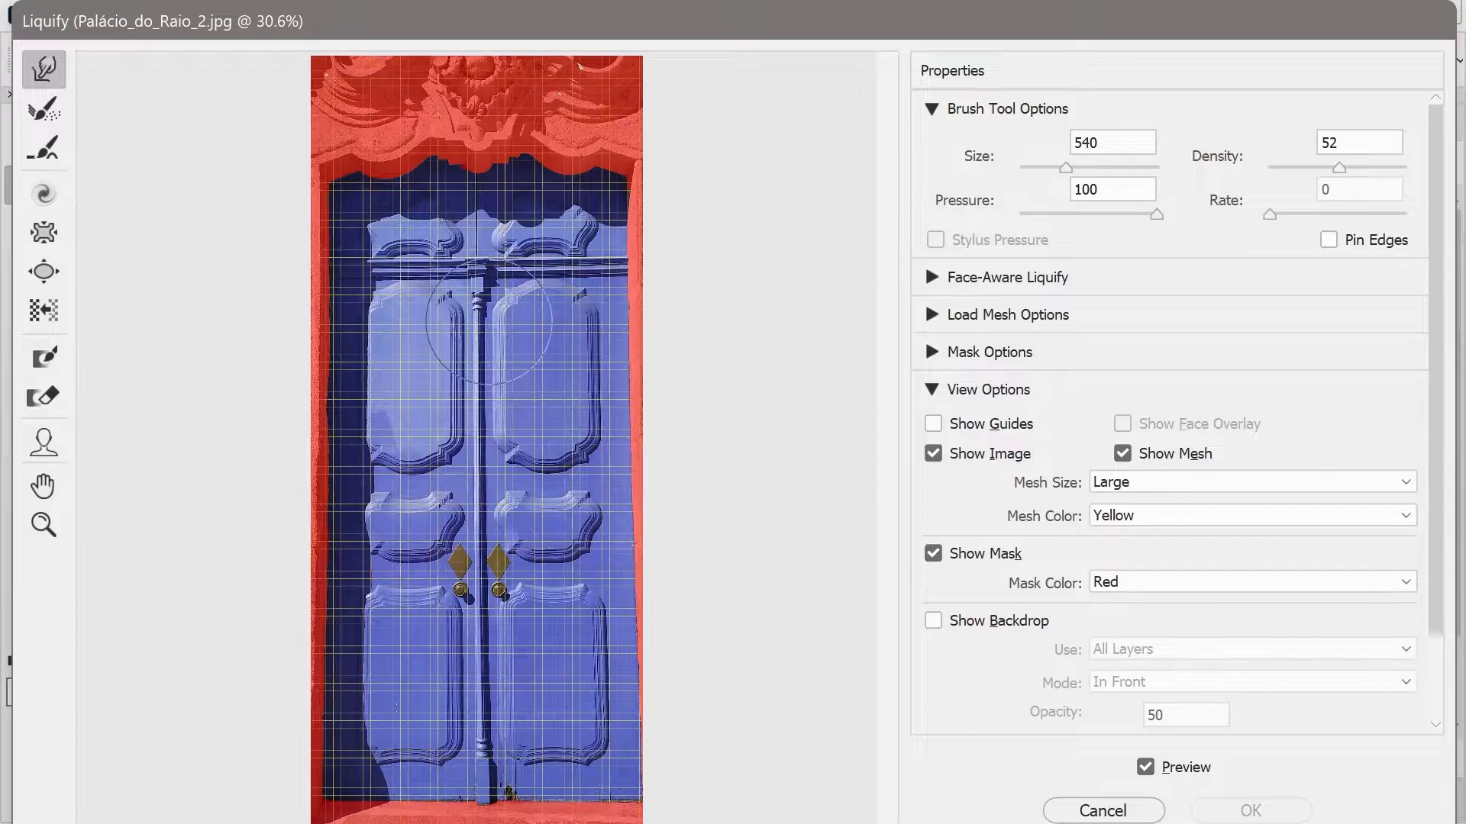
pyautogui.moveTo(485, 576)
pyautogui.mouseDown()
pyautogui.moveTo(528, 568)
pyautogui.moveTo(515, 513)
pyautogui.moveTo(548, 515)
pyautogui.mouseUp()
pyautogui.moveTo(487, 612); pyautogui.dragTo(461, 555)
# Restore the warped area around the door handles with the Reconstruct tool.
pyautogui.click(43, 109)
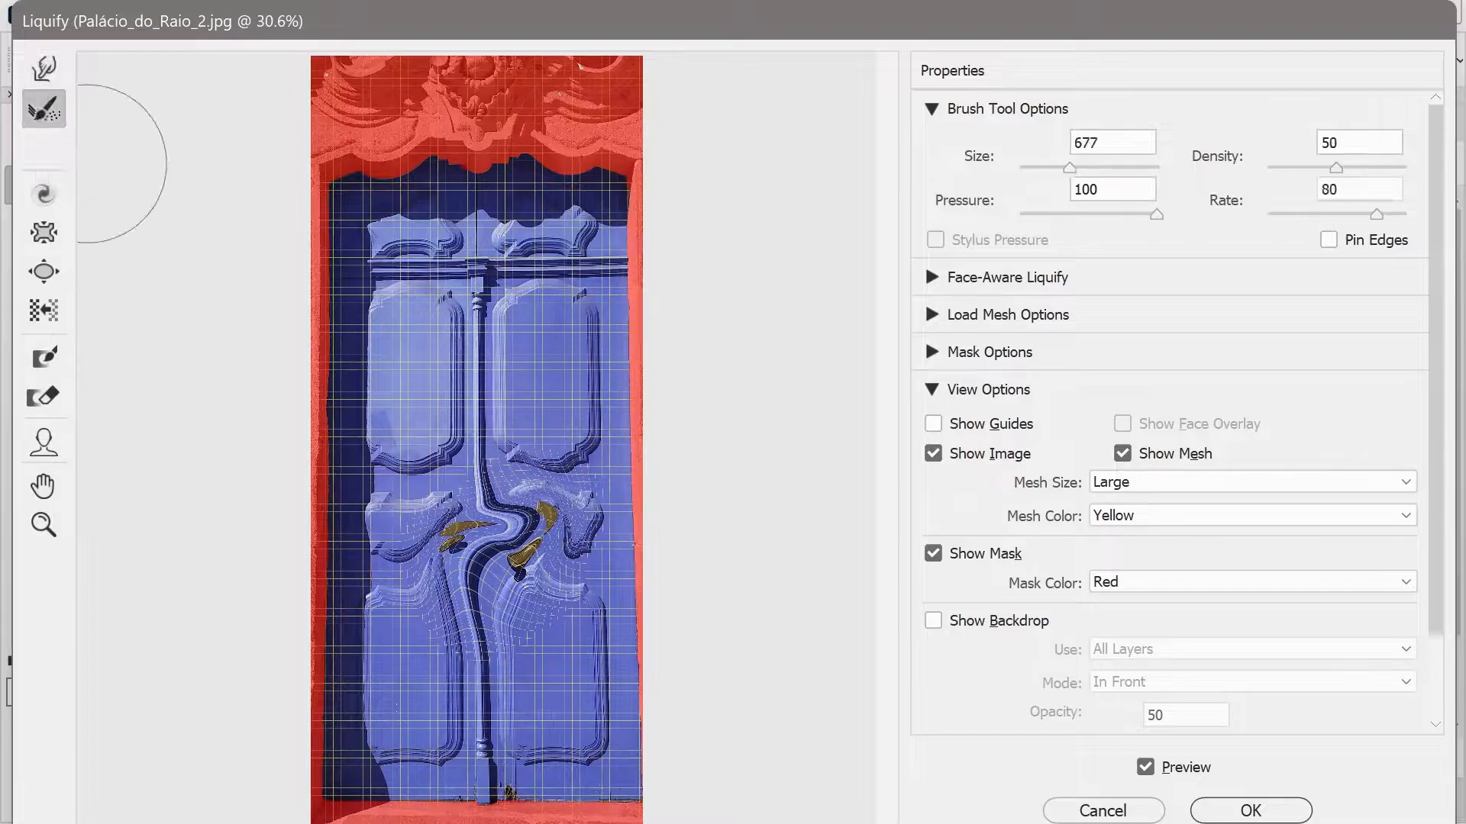
pyautogui.moveTo(536, 519)
pyautogui.mouseDown()
pyautogui.moveTo(511, 604)
pyautogui.moveTo(553, 508)
pyautogui.moveTo(495, 524)
pyautogui.moveTo(506, 589)
pyautogui.moveTo(477, 627)
pyautogui.moveTo(464, 589)
pyautogui.moveTo(499, 539)
pyautogui.moveTo(480, 627)
pyautogui.moveTo(457, 646)
pyautogui.moveTo(434, 542)
pyautogui.moveTo(536, 520)
pyautogui.moveTo(560, 558)
pyautogui.moveTo(527, 620)
pyautogui.mouseUp()
pyautogui.moveTo(469, 519)
pyautogui.mouseDown()
pyautogui.moveTo(586, 550)
pyautogui.moveTo(529, 601)
pyautogui.mouseUp()
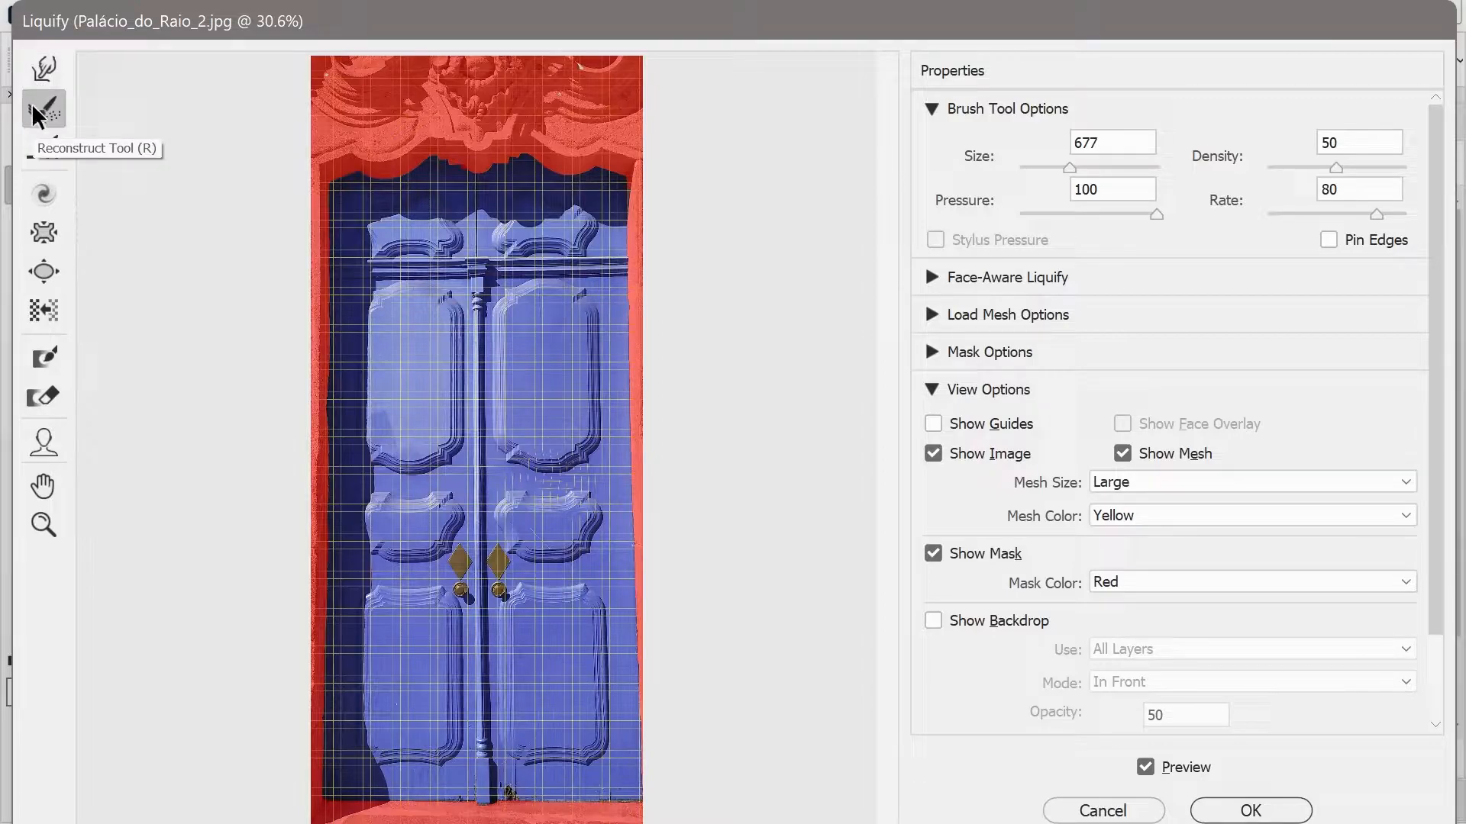
# Warp the top of the central moulding and the inner edge of the upper right panel using a size 73 Forward Warp brush.
pyautogui.click(41, 64)
pyautogui.hotkey('ctrl', '+')
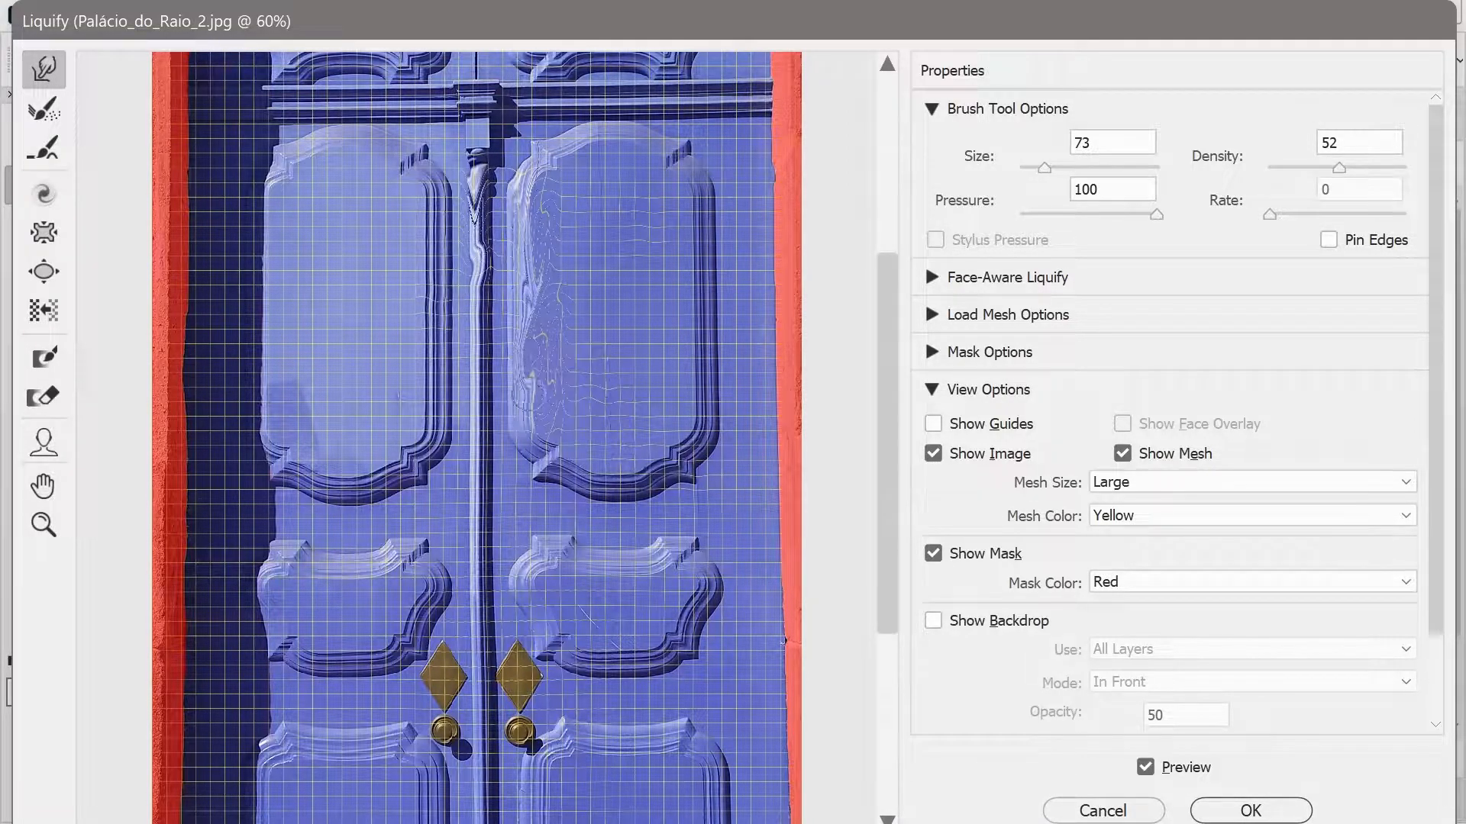
# Reconstruct the central moulding and the upper right panel's inner edge, reducing the brush size to 317 for the panel.
pyautogui.click(46, 111)
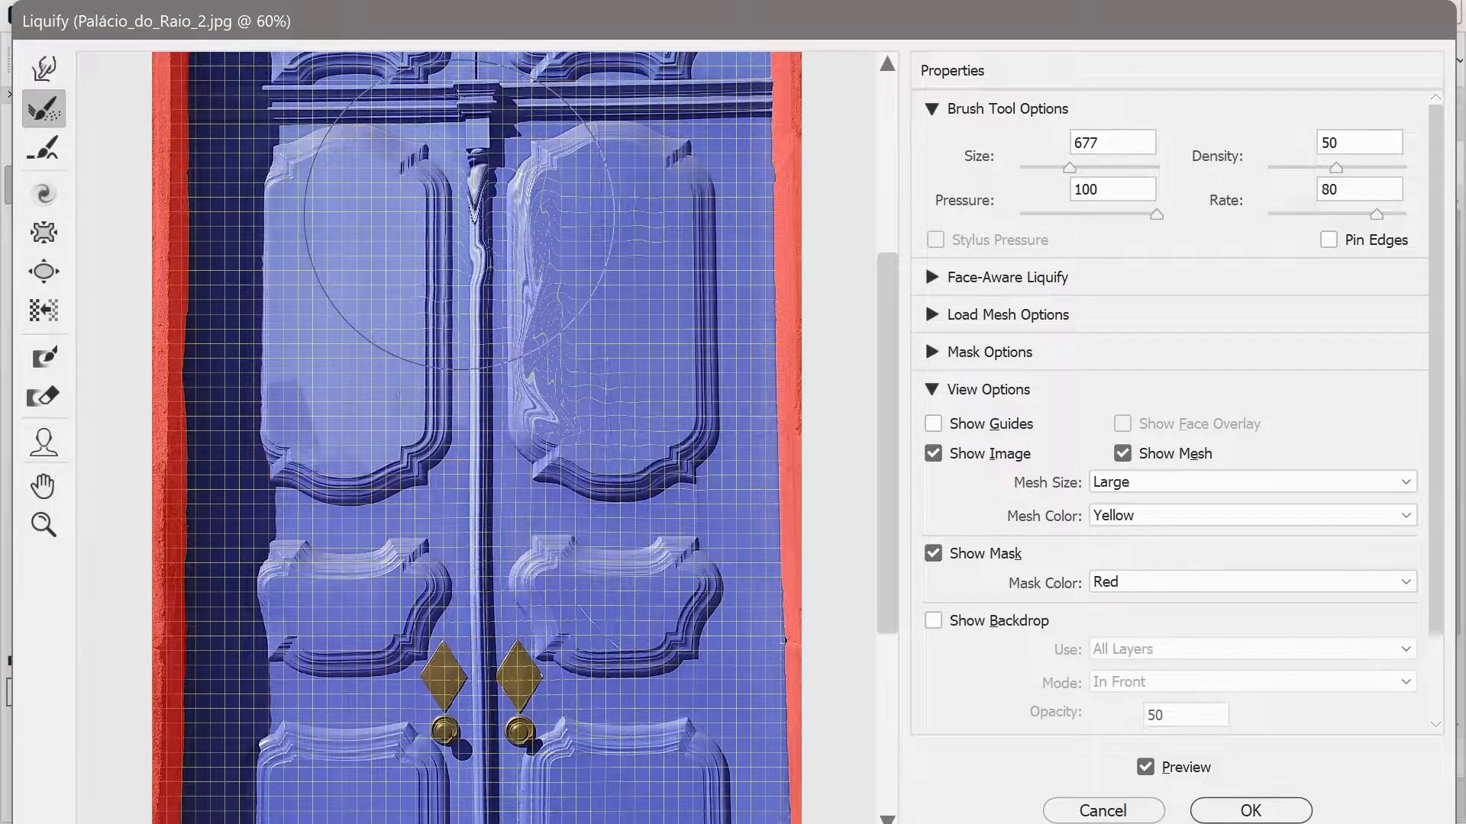
pyautogui.scroll(1, 459, 215)
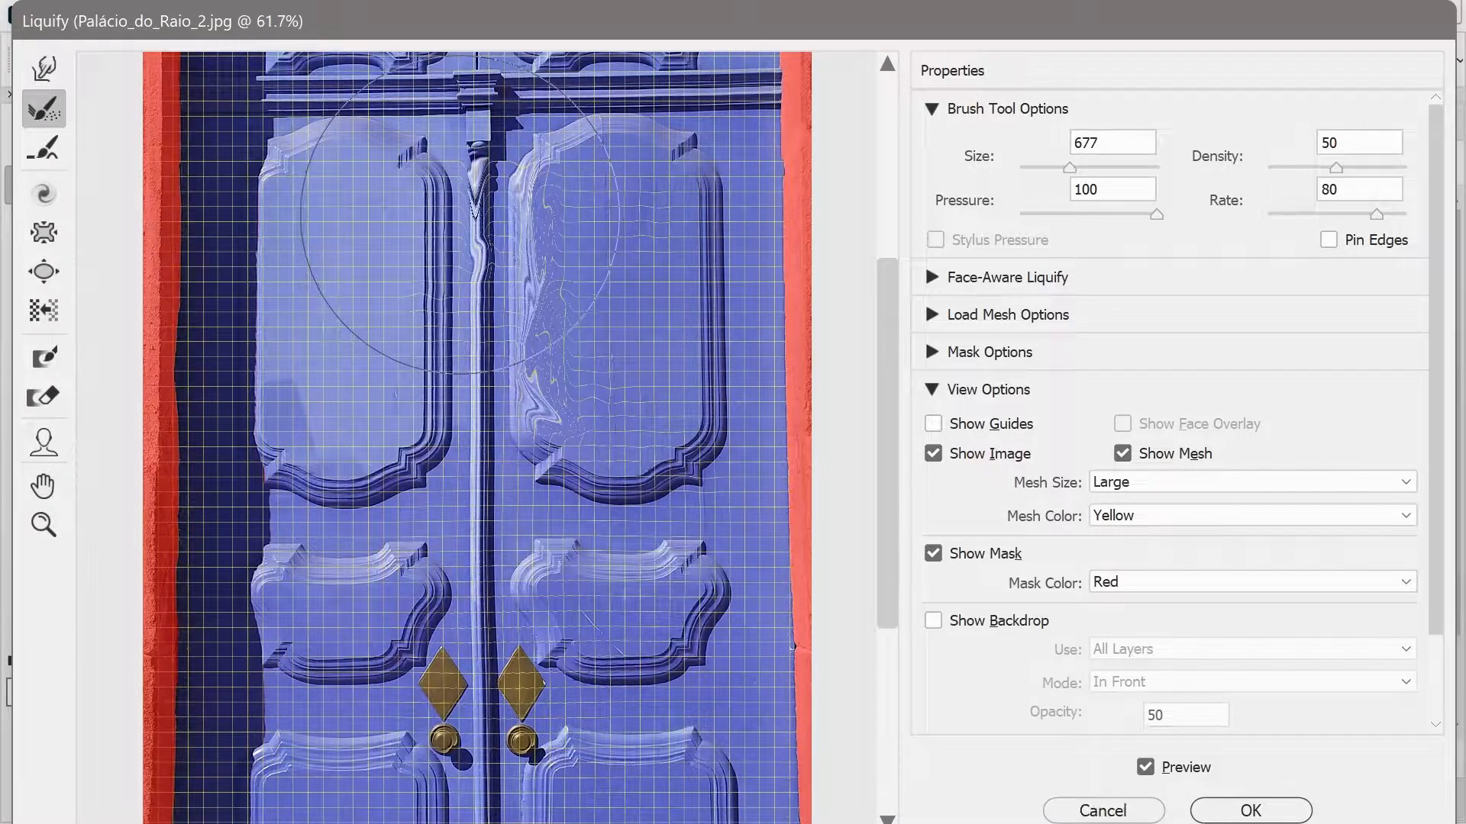
pyautogui.moveTo(516, 277)
pyautogui.mouseDown()
pyautogui.moveTo(406, 277)
pyautogui.moveTo(523, 277)
pyautogui.mouseUp()
pyautogui.moveTo(469, 189)
pyautogui.mouseDown()
pyautogui.moveTo(477, 308)
pyautogui.moveTo(480, 170)
pyautogui.mouseUp()
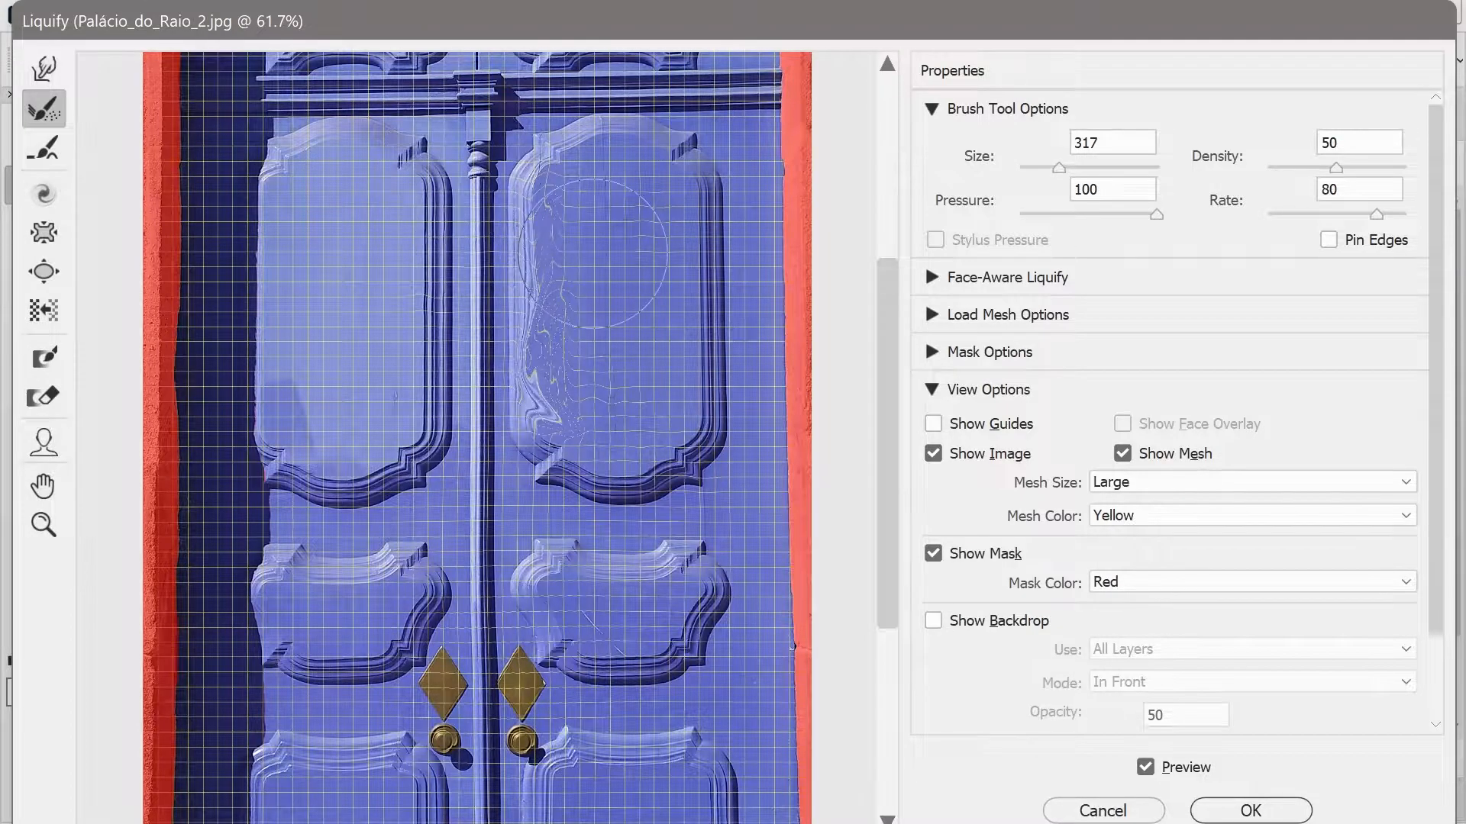
pyautogui.moveTo(573, 441); pyautogui.dragTo(551, 350)
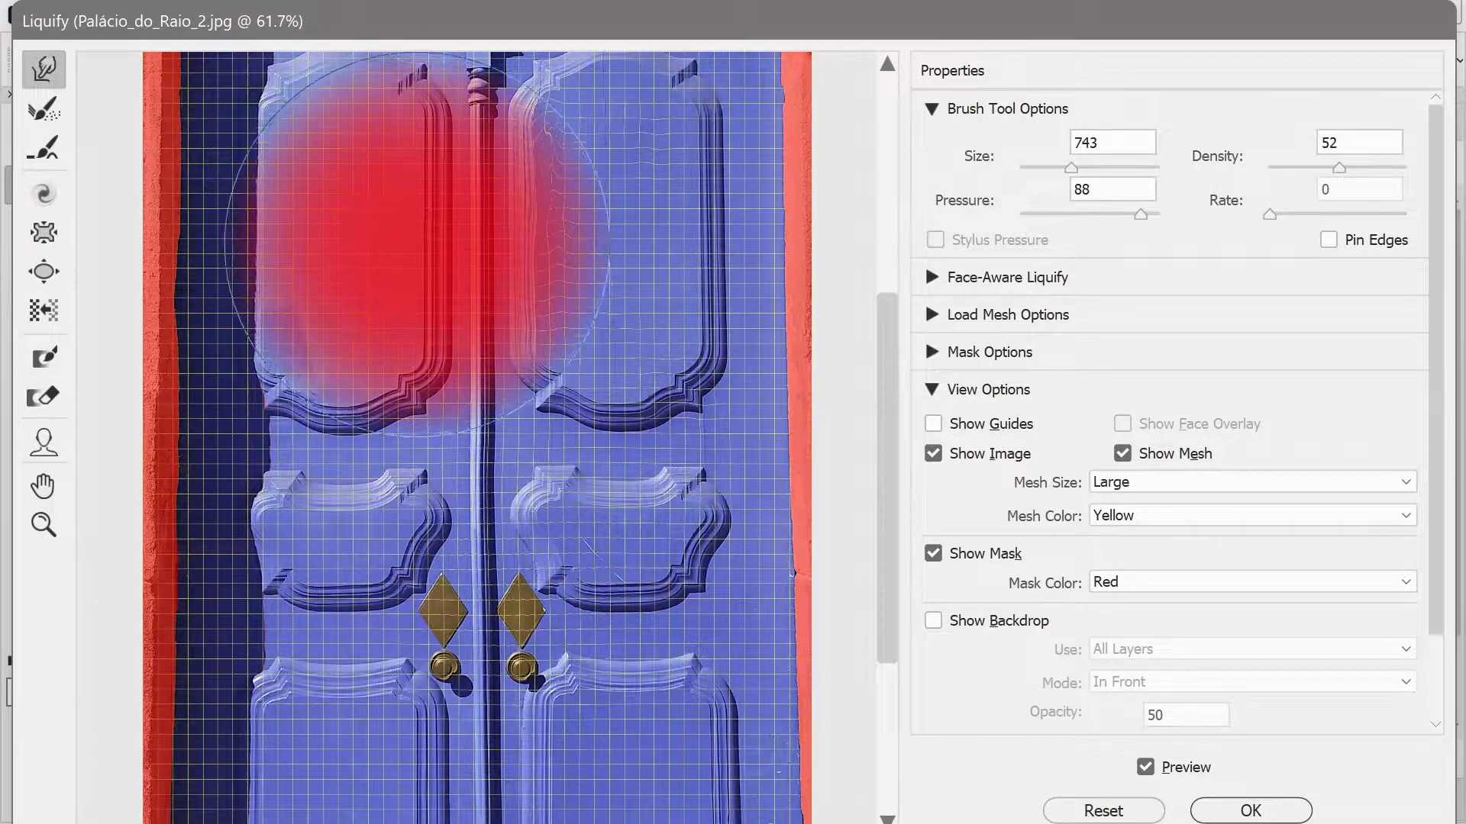
# Warp the bottoms of the upper panels and the middle panels with a Forward Warp brush of size 733 and pressure 88.
pyautogui.moveTo(415, 219); pyautogui.dragTo(401, 219)
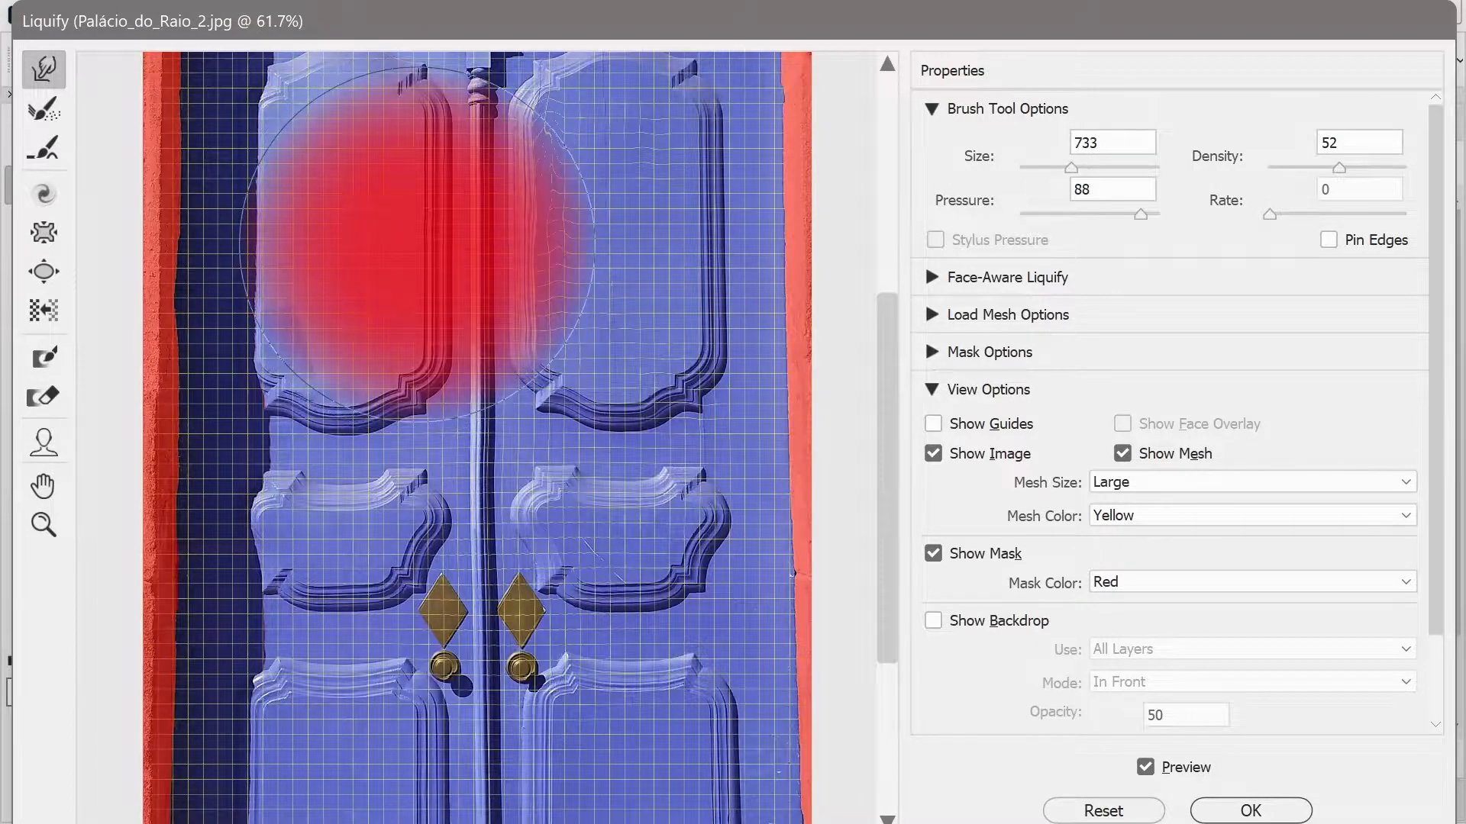
pyautogui.click(44, 147)
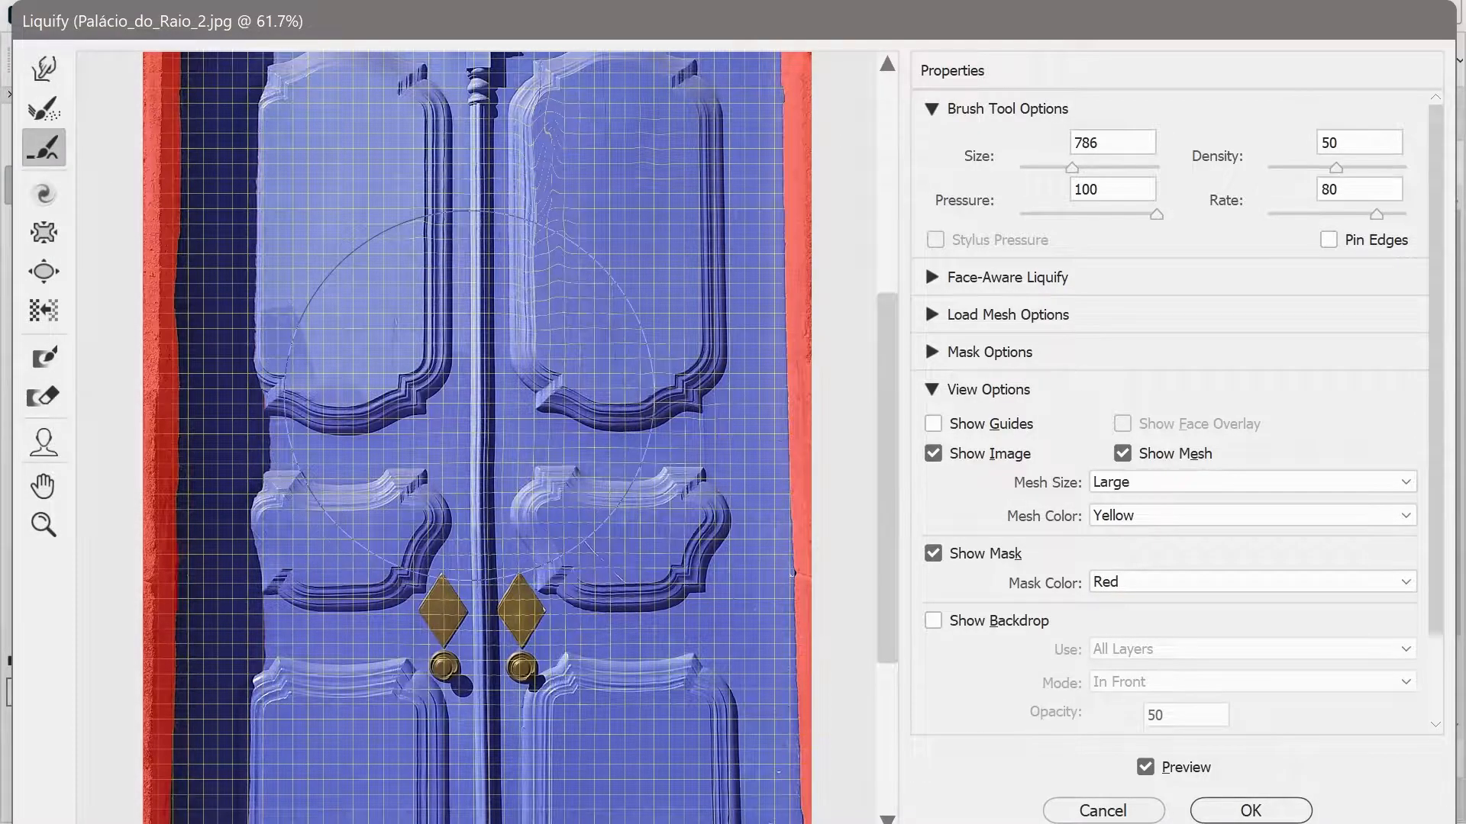
pyautogui.click(44, 68)
pyautogui.moveTo(439, 366); pyautogui.dragTo(545, 493)
pyautogui.moveTo(704, 367)
pyautogui.mouseDown()
pyautogui.moveTo(654, 455)
pyautogui.moveTo(650, 568)
pyautogui.mouseUp()
pyautogui.moveTo(382, 505); pyautogui.dragTo(427, 541)
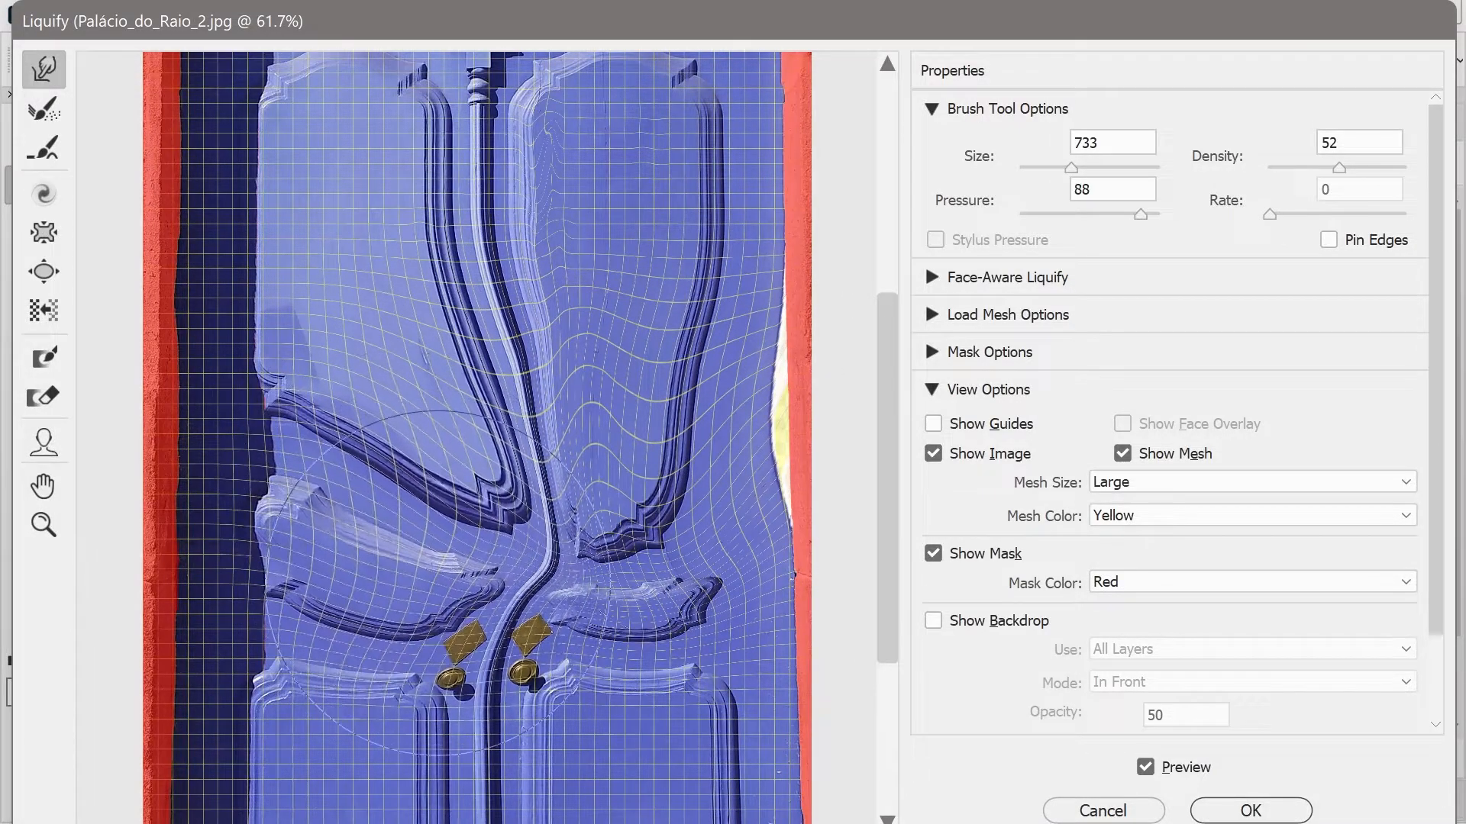
# Even out the warped door panels and central moulding with the Smooth tool at brush size 786.
pyautogui.click(25, 162)
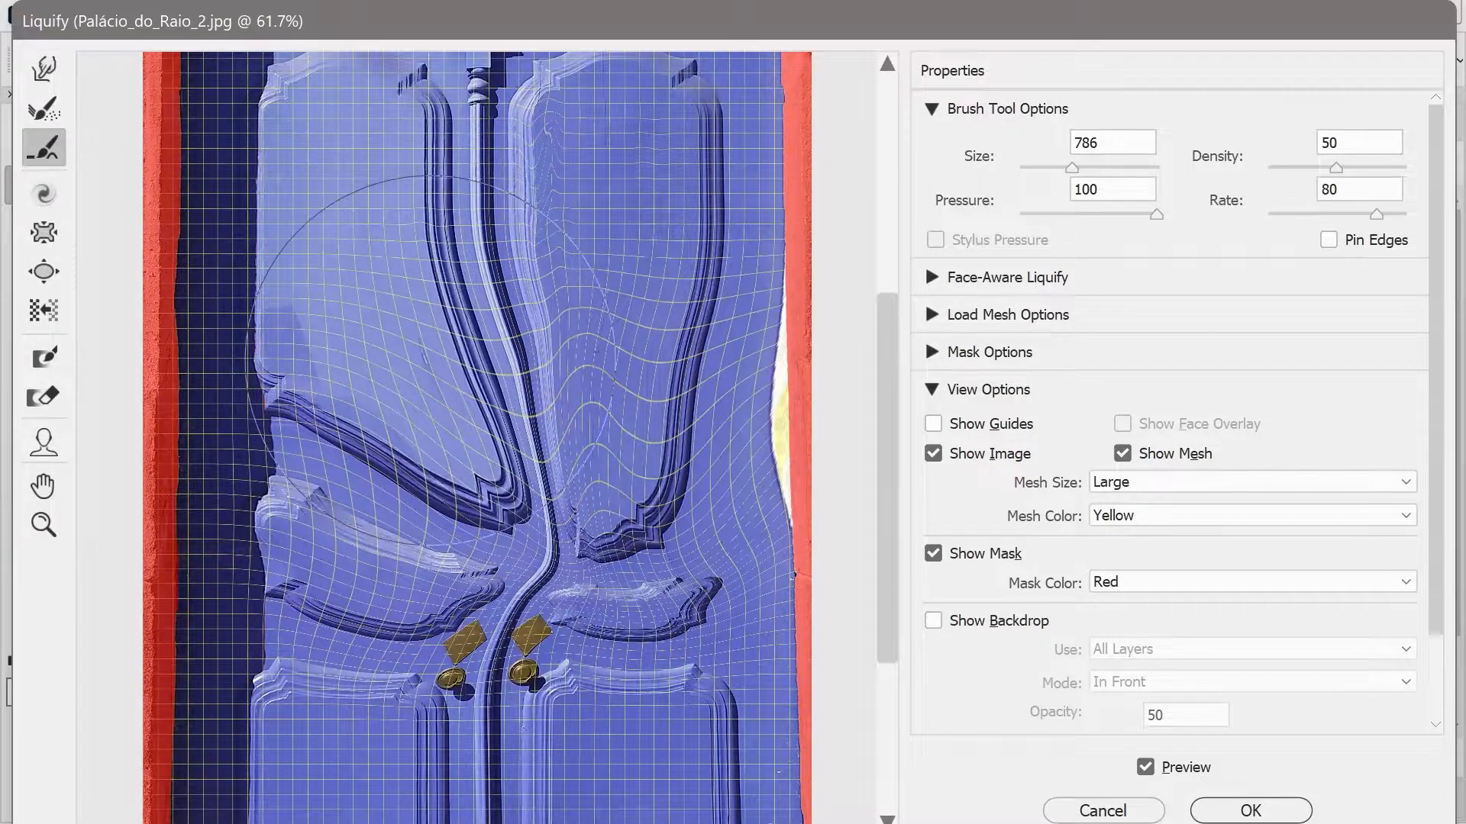
pyautogui.moveTo(431, 360)
pyautogui.mouseDown()
pyautogui.moveTo(378, 248)
pyautogui.moveTo(439, 391)
pyautogui.moveTo(454, 508)
pyautogui.moveTo(416, 235)
pyautogui.moveTo(435, 590)
pyautogui.moveTo(348, 472)
pyautogui.moveTo(557, 444)
pyautogui.moveTo(497, 267)
pyautogui.moveTo(634, 596)
pyautogui.moveTo(702, 542)
pyautogui.moveTo(652, 328)
pyautogui.moveTo(693, 504)
pyautogui.moveTo(702, 260)
pyautogui.moveTo(703, 550)
pyautogui.mouseUp()
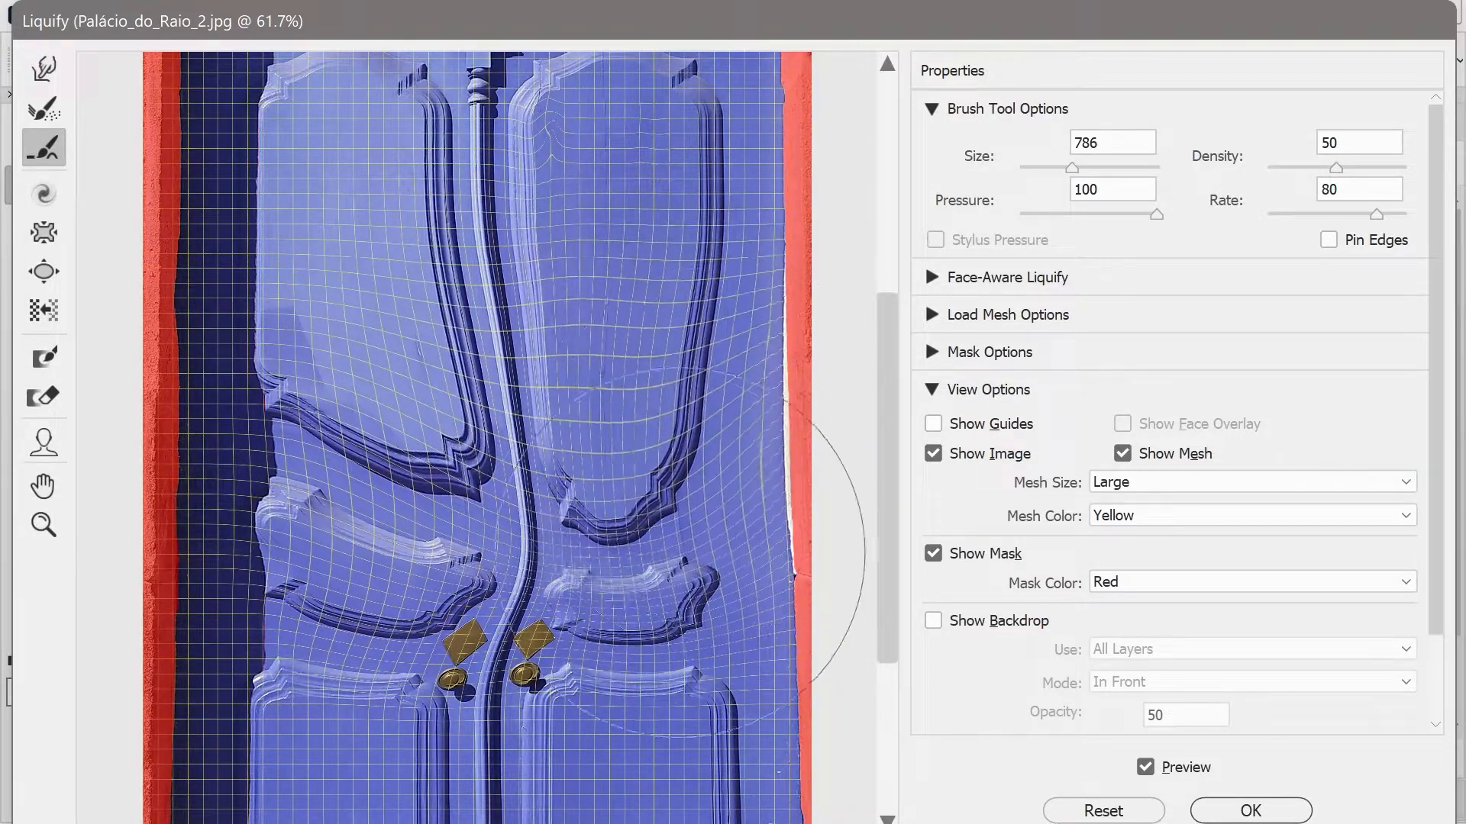
pyautogui.moveTo(476, 408)
pyautogui.mouseDown()
pyautogui.moveTo(623, 438)
pyautogui.moveTo(455, 349)
pyautogui.moveTo(448, 280)
pyautogui.moveTo(478, 448)
pyautogui.moveTo(413, 248)
pyautogui.moveTo(440, 280)
pyautogui.moveTo(445, 231)
pyautogui.moveTo(371, 345)
pyautogui.moveTo(474, 506)
pyautogui.mouseUp()
pyautogui.moveTo(424, 439)
pyautogui.mouseDown()
pyautogui.moveTo(322, 445)
pyautogui.moveTo(450, 452)
pyautogui.moveTo(604, 518)
pyautogui.moveTo(515, 642)
pyautogui.moveTo(410, 664)
pyautogui.moveTo(499, 529)
pyautogui.moveTo(697, 551)
pyautogui.moveTo(447, 513)
pyautogui.moveTo(814, 638)
pyautogui.moveTo(545, 596)
pyautogui.moveTo(778, 605)
pyautogui.moveTo(689, 484)
pyautogui.moveTo(564, 655)
pyautogui.moveTo(350, 631)
pyautogui.moveTo(297, 484)
pyautogui.moveTo(369, 356)
pyautogui.moveTo(514, 296)
pyautogui.moveTo(568, 521)
pyautogui.moveTo(529, 215)
pyautogui.moveTo(600, 493)
pyautogui.moveTo(770, 526)
pyautogui.moveTo(681, 235)
pyautogui.moveTo(664, 267)
pyautogui.moveTo(700, 465)
pyautogui.moveTo(683, 541)
pyautogui.moveTo(742, 162)
pyautogui.moveTo(709, 562)
pyautogui.moveTo(693, 214)
pyautogui.moveTo(702, 494)
pyautogui.moveTo(681, 404)
pyautogui.moveTo(690, 314)
pyautogui.moveTo(733, 477)
pyautogui.moveTo(653, 437)
pyautogui.moveTo(624, 586)
pyautogui.moveTo(555, 700)
pyautogui.moveTo(462, 614)
pyautogui.moveTo(509, 432)
pyautogui.moveTo(632, 275)
pyautogui.moveTo(602, 429)
pyautogui.moveTo(522, 234)
pyautogui.moveTo(492, 386)
pyautogui.moveTo(417, 310)
pyautogui.moveTo(431, 490)
pyautogui.moveTo(423, 236)
pyautogui.moveTo(444, 173)
pyautogui.mouseUp()
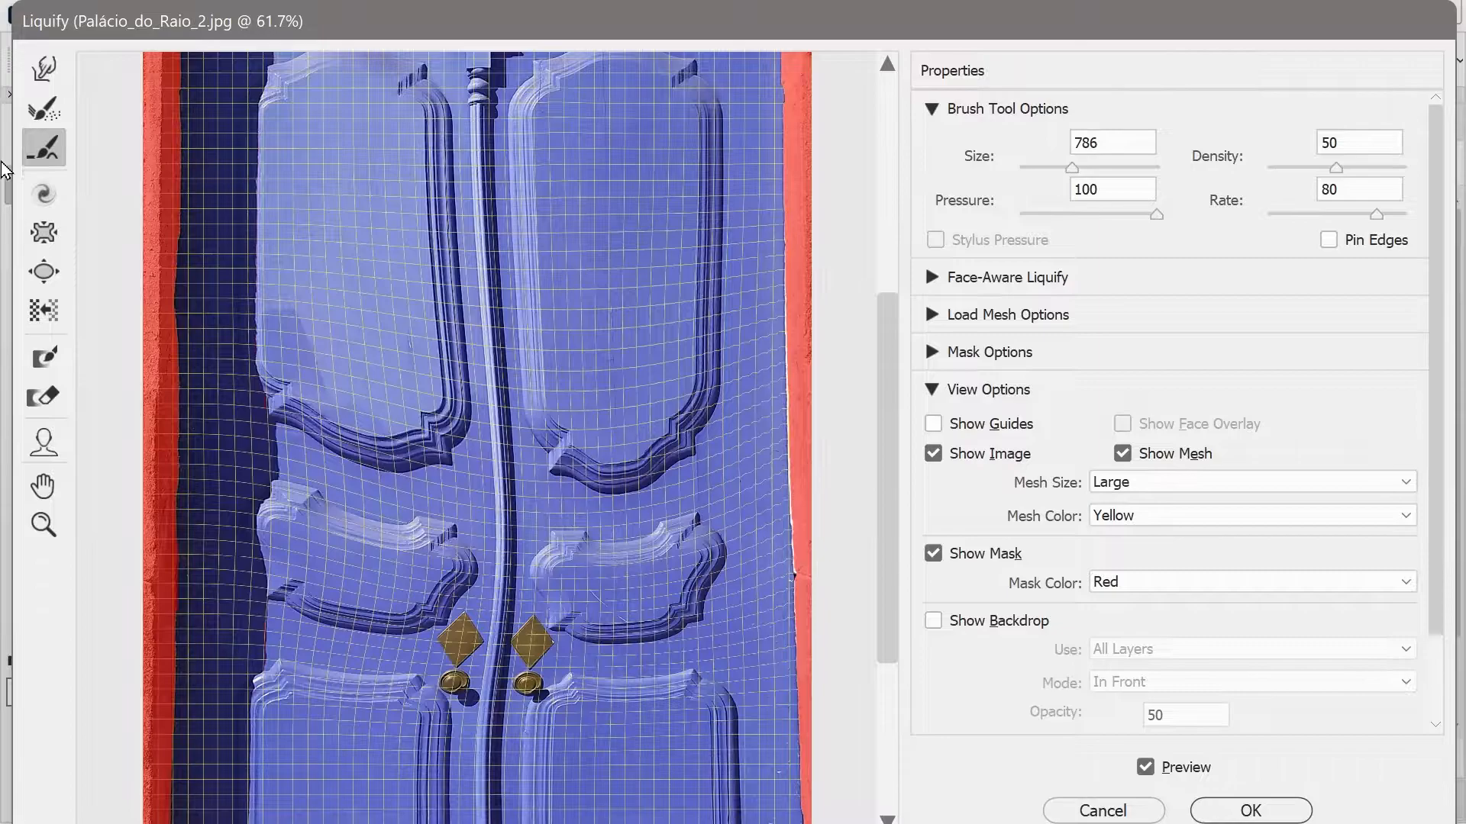
# Twirl the middle of the door between the upper and middle panels with a brush of size 741 and pressure 80.
pyautogui.click(43, 194)
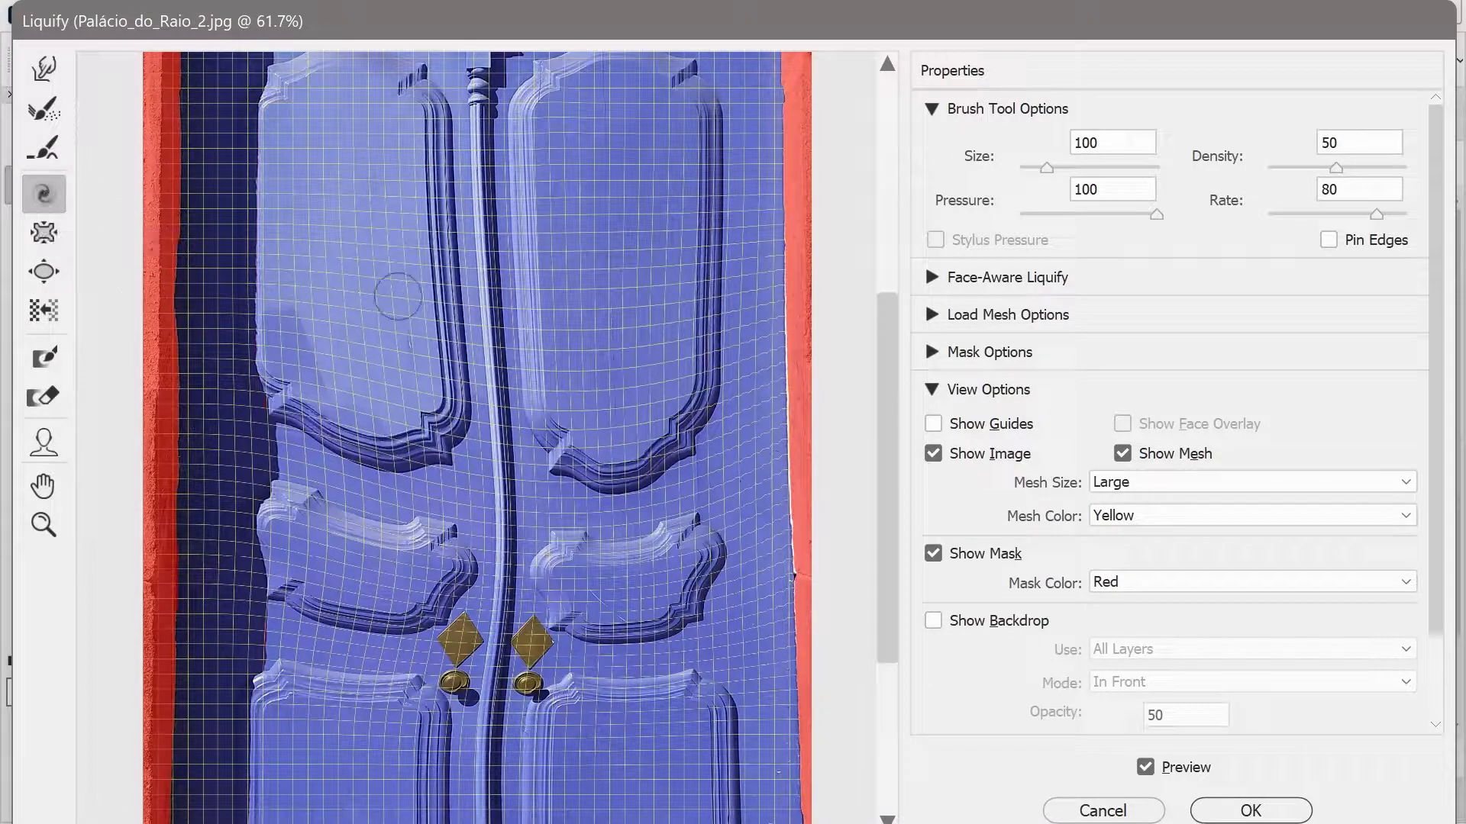
pyautogui.moveTo(429, 316); pyautogui.dragTo(691, 178)
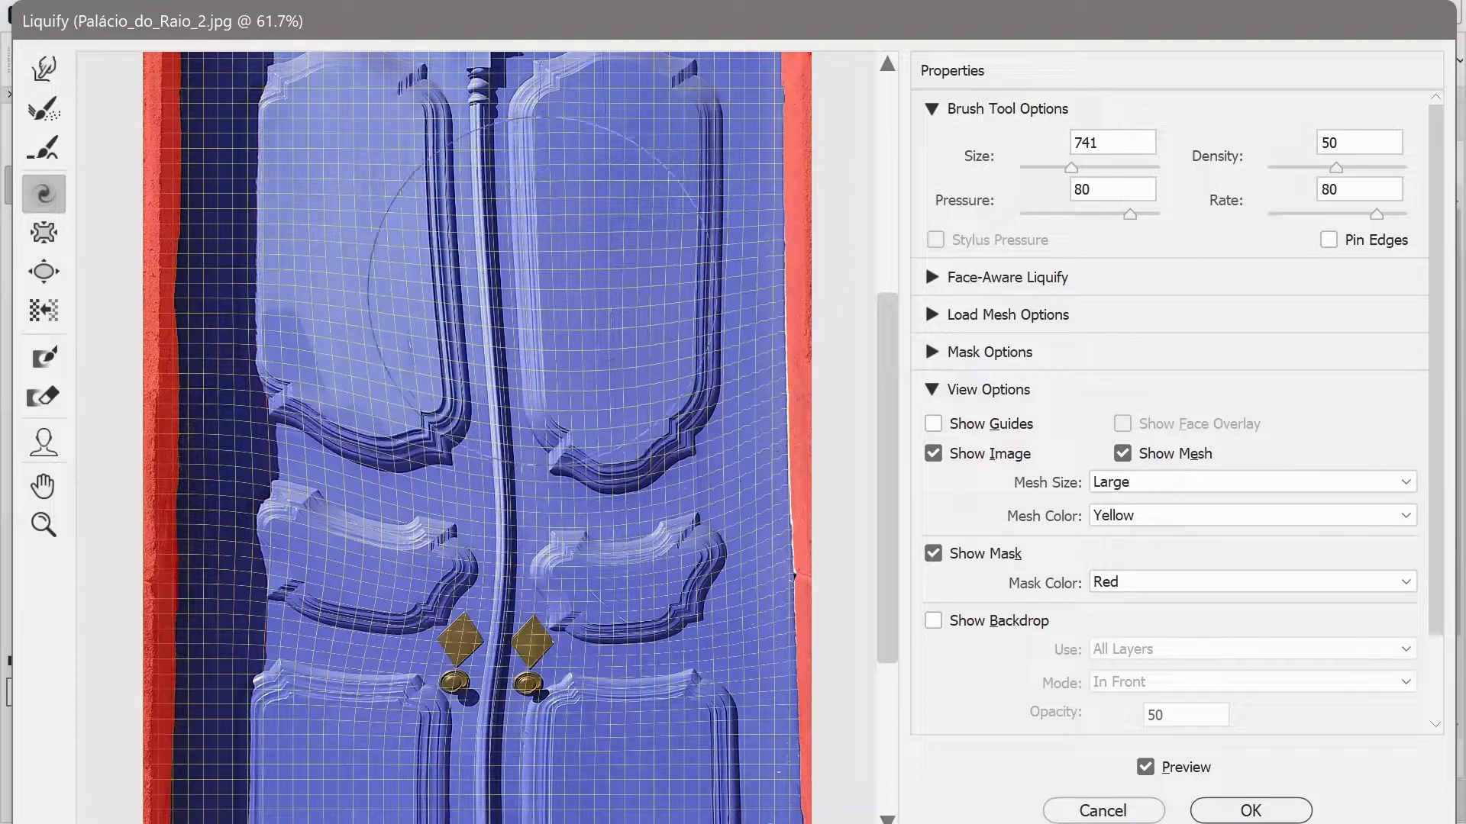
pyautogui.moveTo(516, 305)
pyautogui.mouseDown()
pyautogui.moveTo(568, 374)
pyautogui.moveTo(557, 397)
pyautogui.moveTo(580, 424)
pyautogui.moveTo(489, 421)
pyautogui.mouseUp()
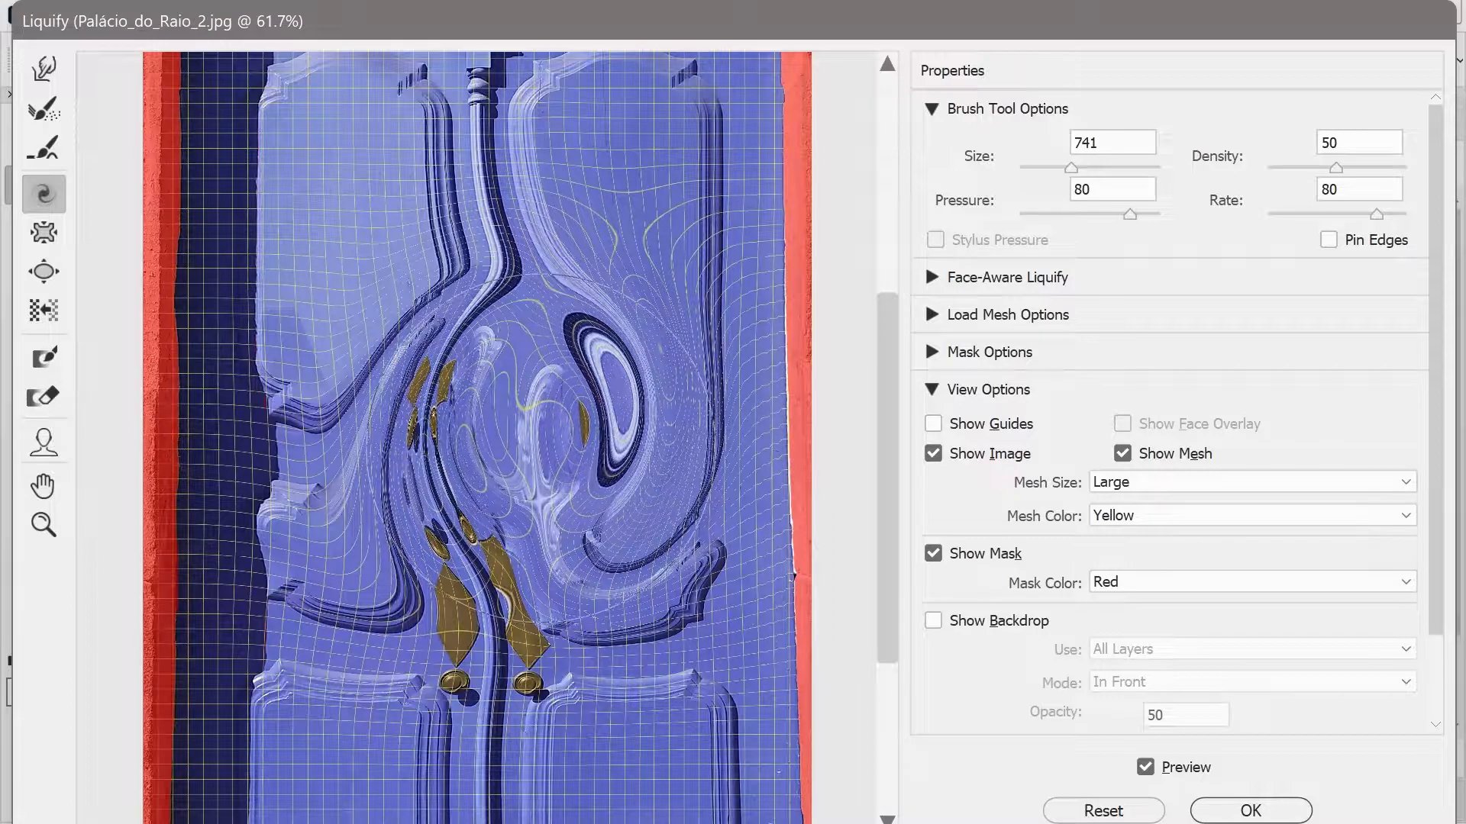
pyautogui.moveTo(488, 421); pyautogui.dragTo(496, 420)
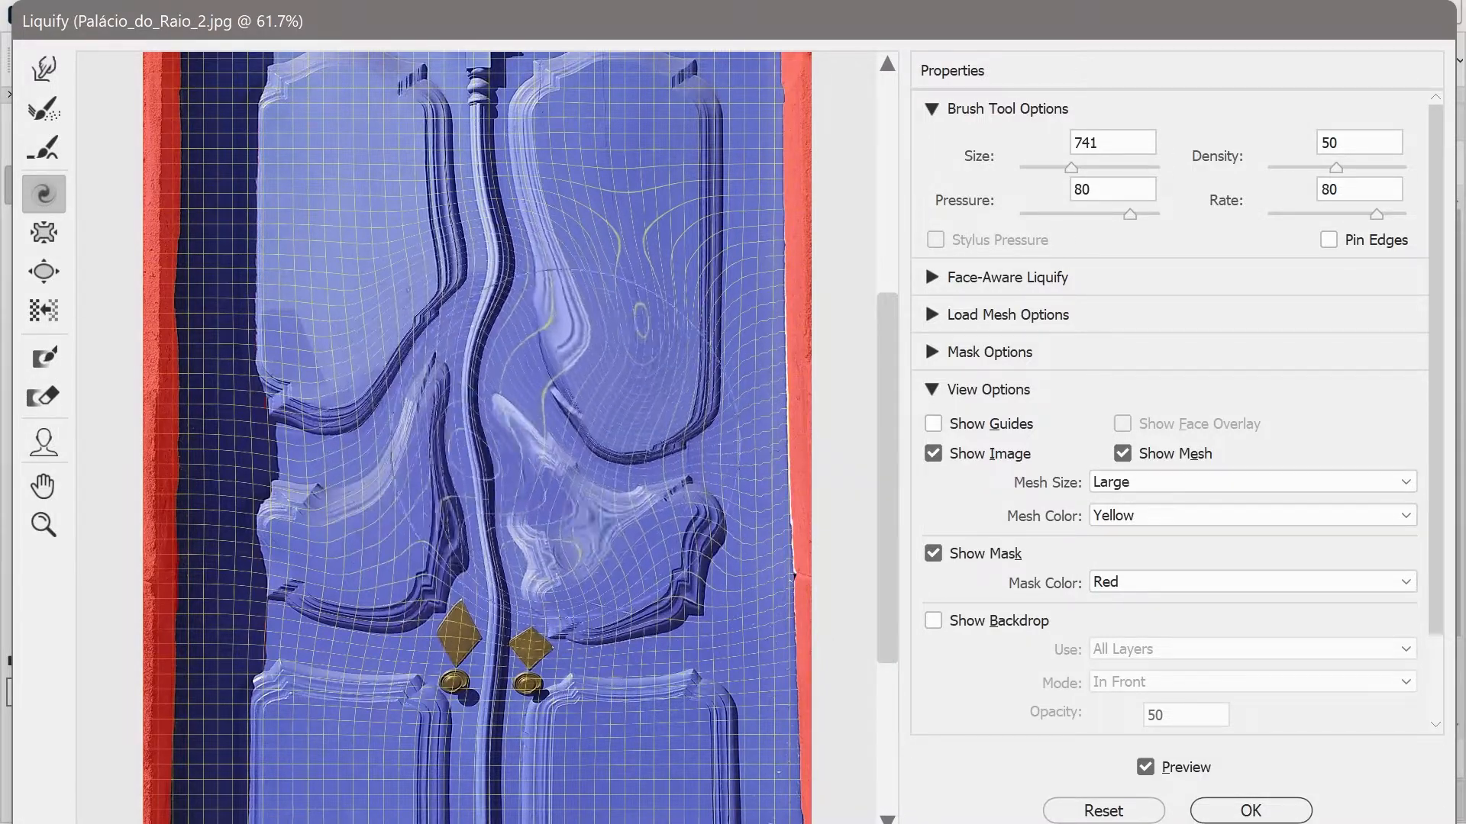
pyautogui.moveTo(496, 419); pyautogui.dragTo(496, 420)
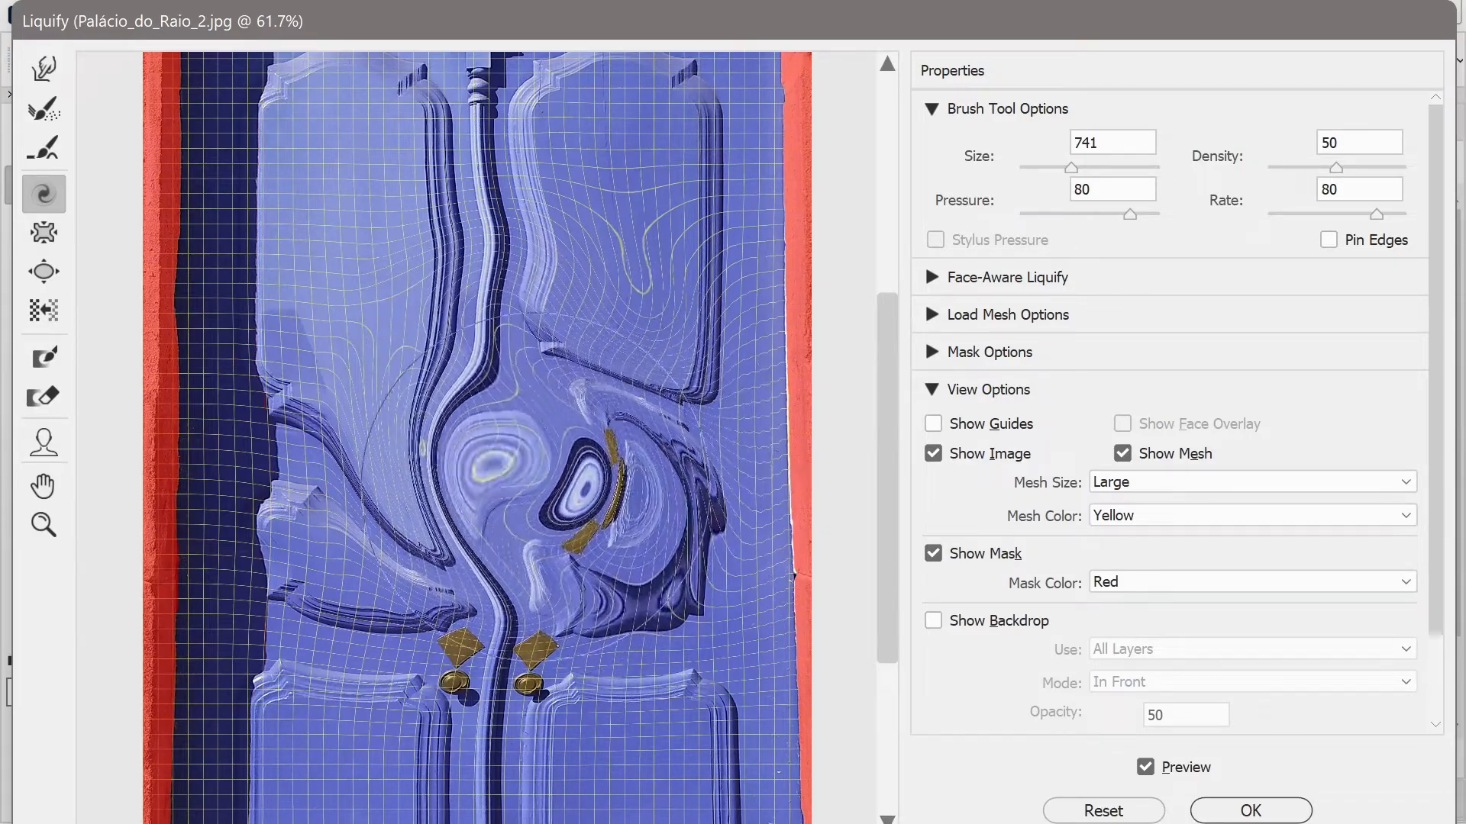
# Restore the twirled panels, moulding and handles with the Reconstruct tool at brush size 317.
pyautogui.click(43, 115)
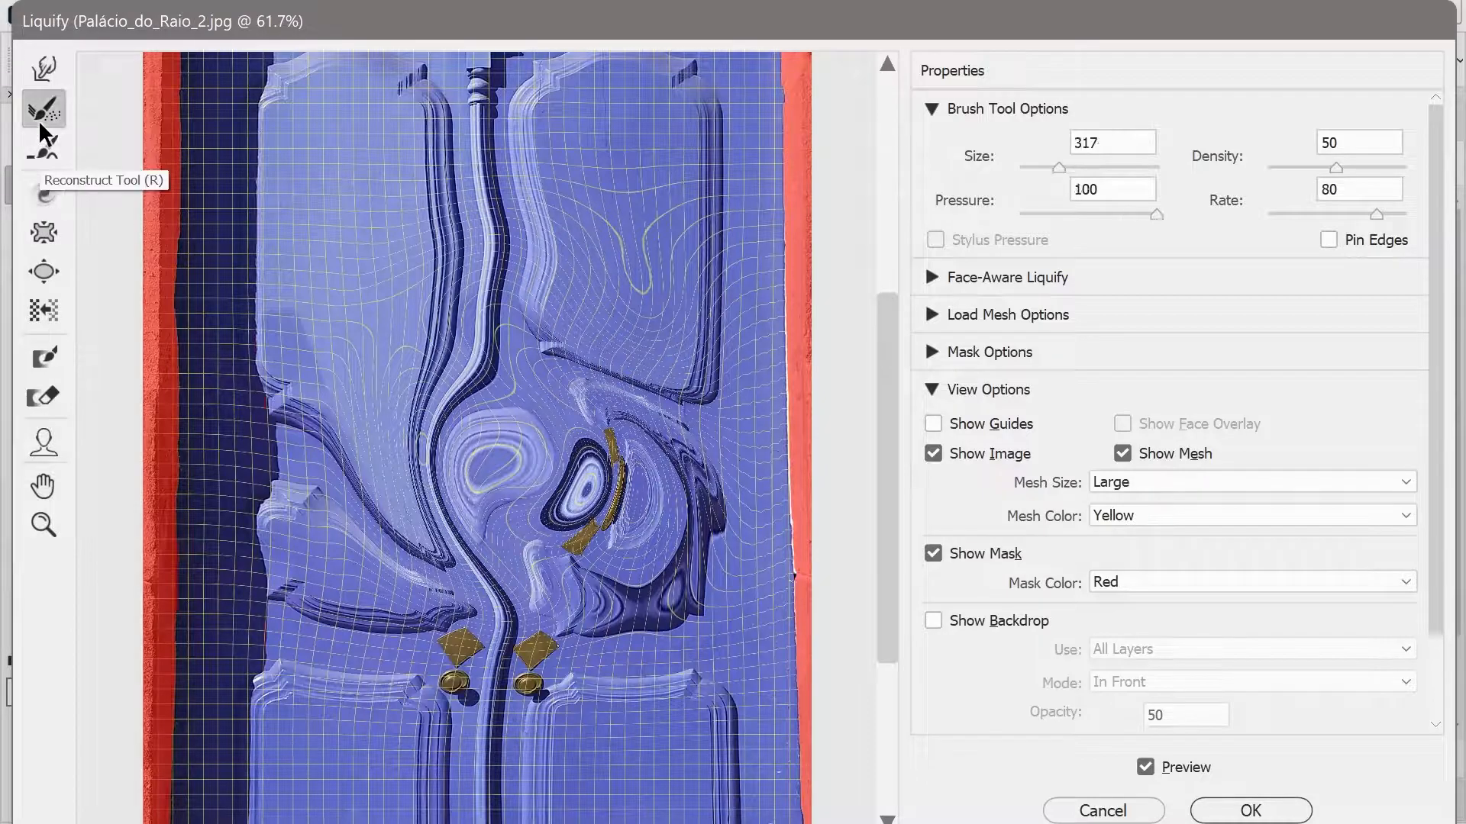
pyautogui.moveTo(500, 470)
pyautogui.mouseDown()
pyautogui.moveTo(622, 534)
pyautogui.moveTo(660, 519)
pyautogui.moveTo(675, 587)
pyautogui.moveTo(714, 381)
pyautogui.moveTo(672, 600)
pyautogui.moveTo(591, 534)
pyautogui.moveTo(538, 435)
pyautogui.moveTo(653, 466)
pyautogui.moveTo(599, 572)
pyautogui.moveTo(531, 596)
pyautogui.moveTo(544, 504)
pyautogui.moveTo(488, 504)
pyautogui.moveTo(523, 733)
pyautogui.moveTo(523, 709)
pyautogui.moveTo(447, 660)
pyautogui.moveTo(440, 733)
pyautogui.moveTo(393, 429)
pyautogui.moveTo(300, 366)
pyautogui.moveTo(321, 469)
pyautogui.moveTo(397, 332)
pyautogui.moveTo(435, 477)
pyautogui.moveTo(414, 336)
pyautogui.moveTo(452, 227)
pyautogui.moveTo(332, 427)
pyautogui.moveTo(274, 397)
pyautogui.moveTo(593, 412)
pyautogui.moveTo(612, 271)
pyautogui.moveTo(545, 439)
pyautogui.moveTo(517, 314)
pyautogui.moveTo(458, 561)
pyautogui.moveTo(459, 582)
pyautogui.moveTo(515, 607)
pyautogui.moveTo(405, 588)
pyautogui.mouseUp()
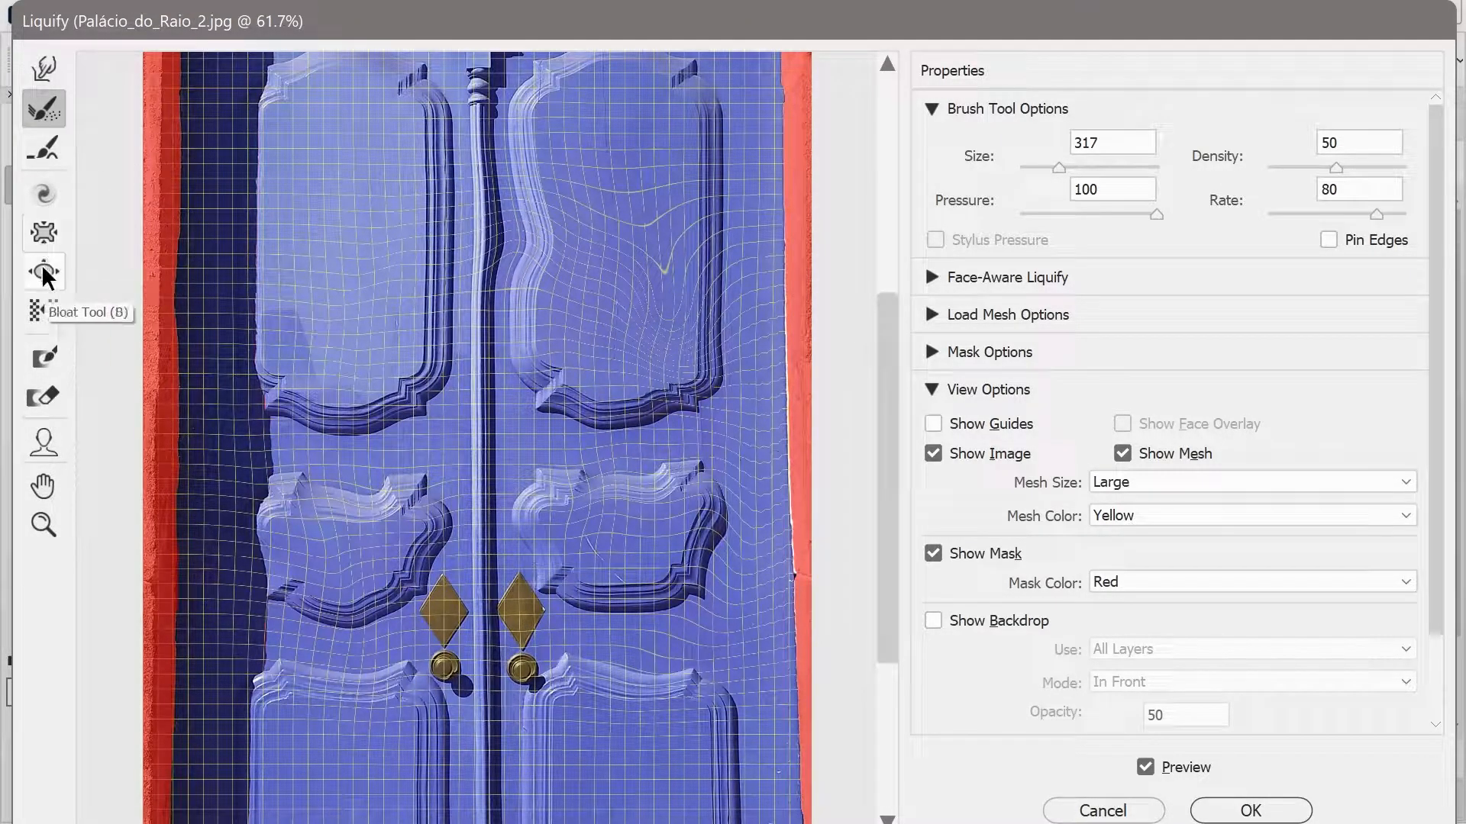
# Shrink the door handles and the moulding between the upper panels with the Pucker tool at brush size 636.
pyautogui.click(44, 232)
pyautogui.moveTo(446, 337)
pyautogui.mouseDown()
pyautogui.moveTo(546, 305)
pyautogui.moveTo(566, 273)
pyautogui.mouseUp()
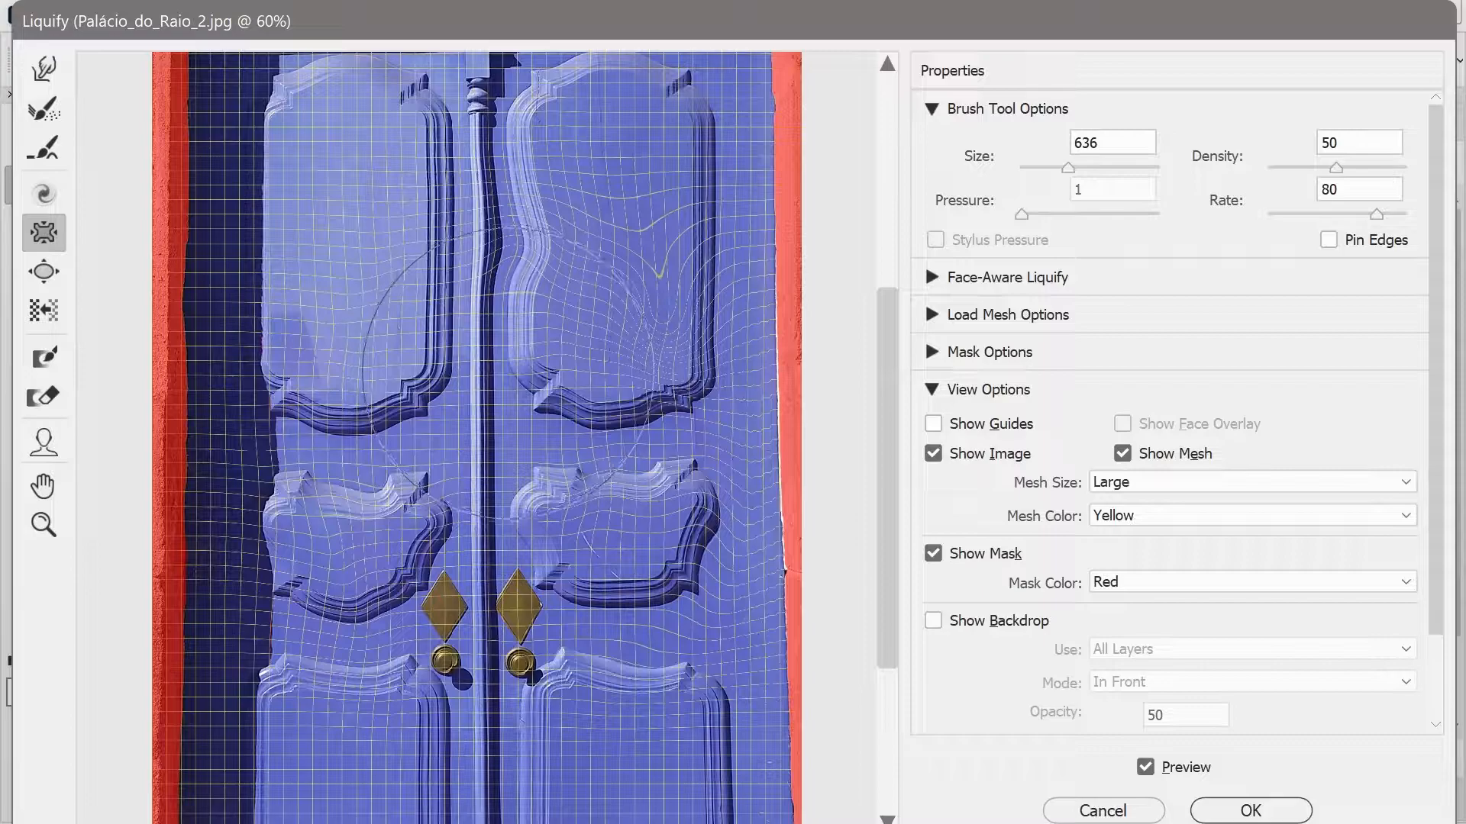
pyautogui.moveTo(526, 638); pyautogui.dragTo(480, 628)
pyautogui.moveTo(500, 370); pyautogui.dragTo(503, 372)
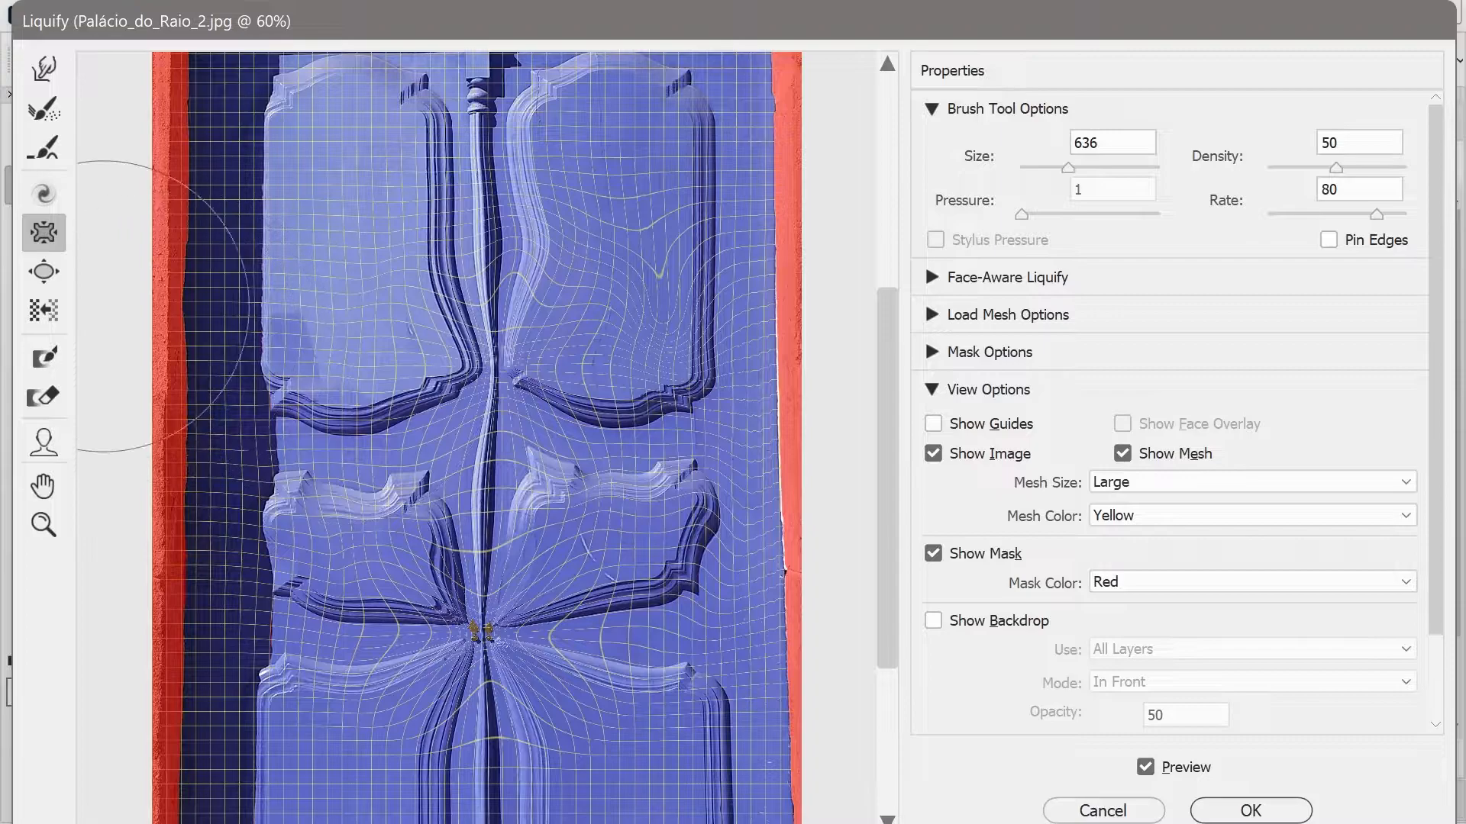
# Enlarge the upper and lower right door panels with the Bloat tool at brush size 639.
pyautogui.click(38, 276)
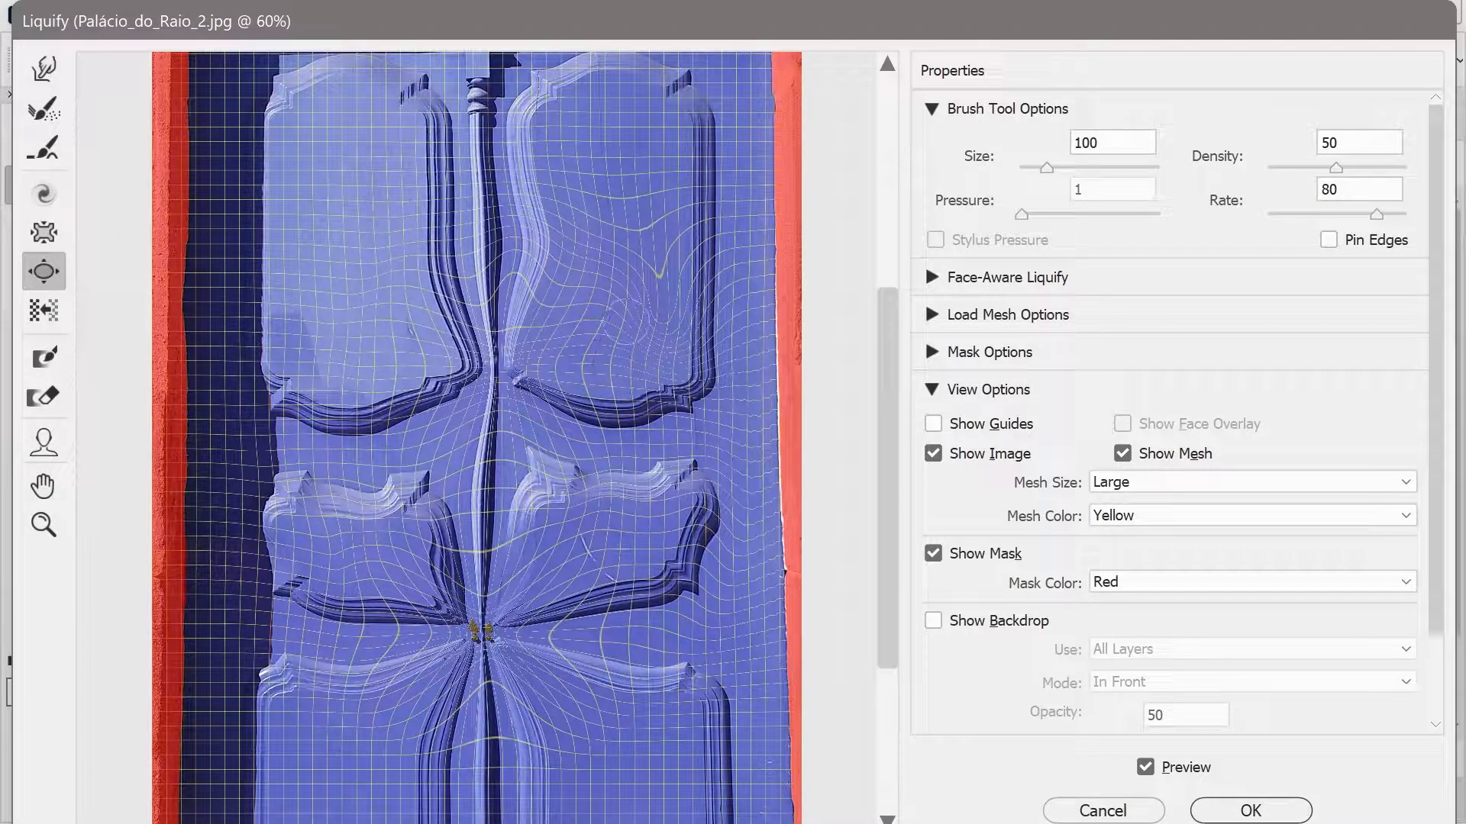
pyautogui.scroll(-1, 641, 321)
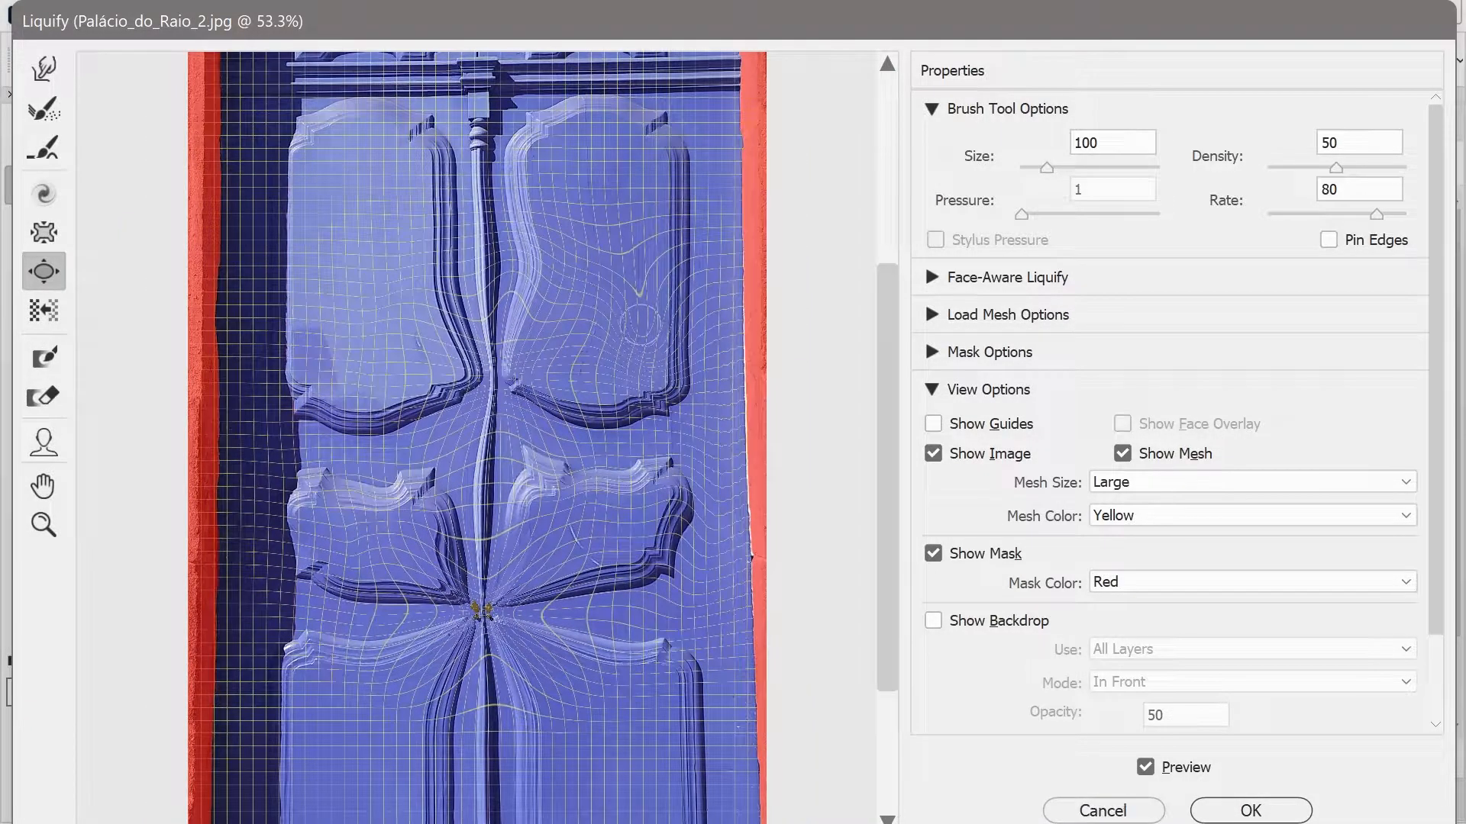
pyautogui.moveTo(632, 323); pyautogui.dragTo(765, 367)
pyautogui.click(632, 332)
pyautogui.moveTo(631, 332)
pyautogui.mouseDown()
pyautogui.moveTo(633, 243)
pyautogui.moveTo(611, 189)
pyautogui.moveTo(576, 220)
pyautogui.moveTo(592, 346)
pyautogui.moveTo(542, 354)
pyautogui.moveTo(574, 384)
pyautogui.moveTo(565, 403)
pyautogui.moveTo(630, 346)
pyautogui.moveTo(550, 353)
pyautogui.moveTo(367, 300)
pyautogui.moveTo(388, 273)
pyautogui.moveTo(385, 238)
pyautogui.moveTo(419, 381)
pyautogui.mouseUp()
pyautogui.scroll(-3, 561, 542)
pyautogui.moveTo(559, 606)
pyautogui.mouseDown()
pyautogui.moveTo(576, 565)
pyautogui.moveTo(565, 561)
pyautogui.moveTo(557, 611)
pyautogui.moveTo(654, 603)
pyautogui.moveTo(676, 498)
pyautogui.moveTo(603, 488)
pyautogui.mouseUp()
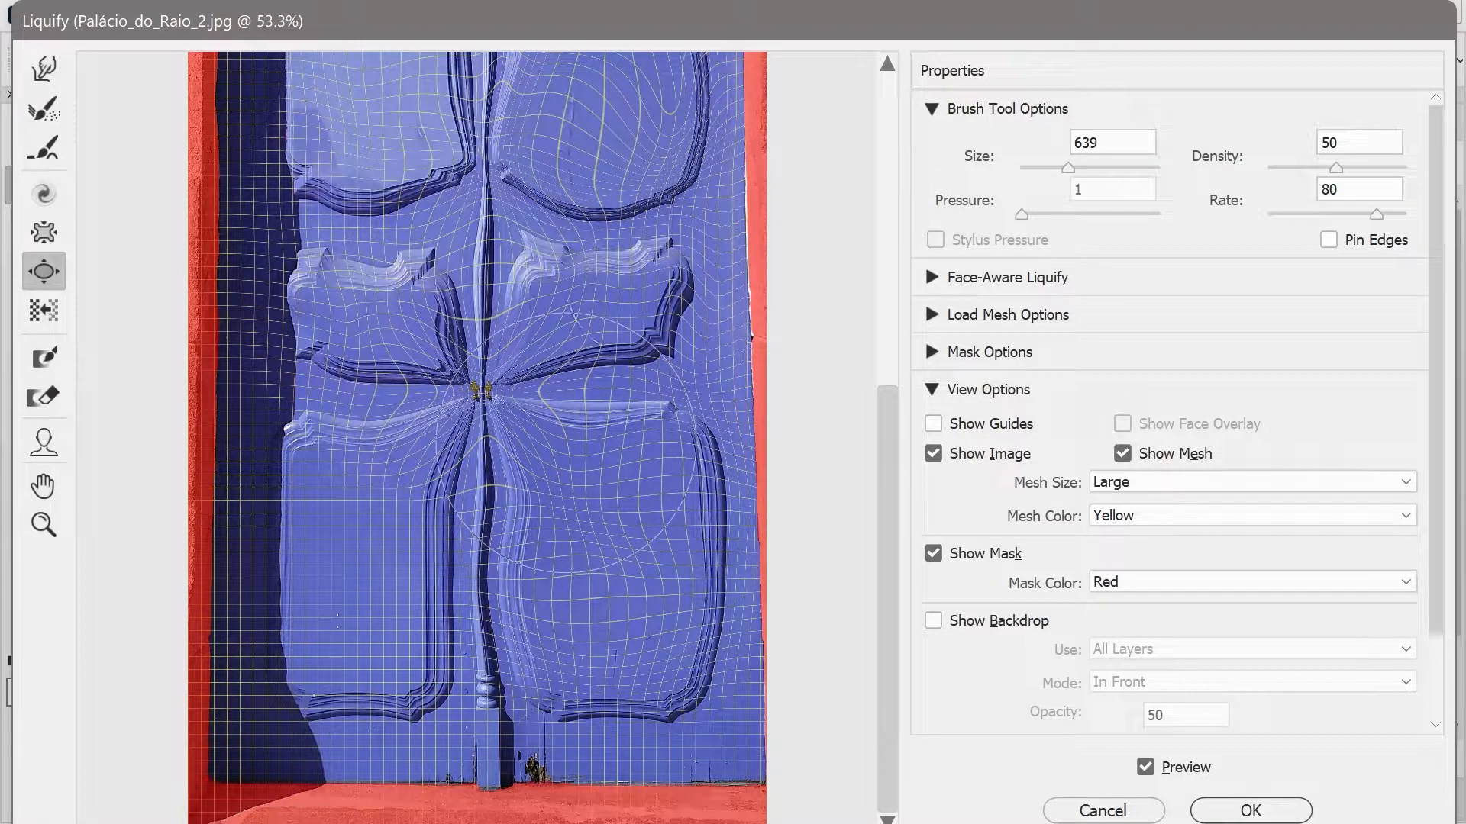
# Shift the door handles, middle panels and central moulding with the Push Left tool at brush size 833.
pyautogui.click(44, 310)
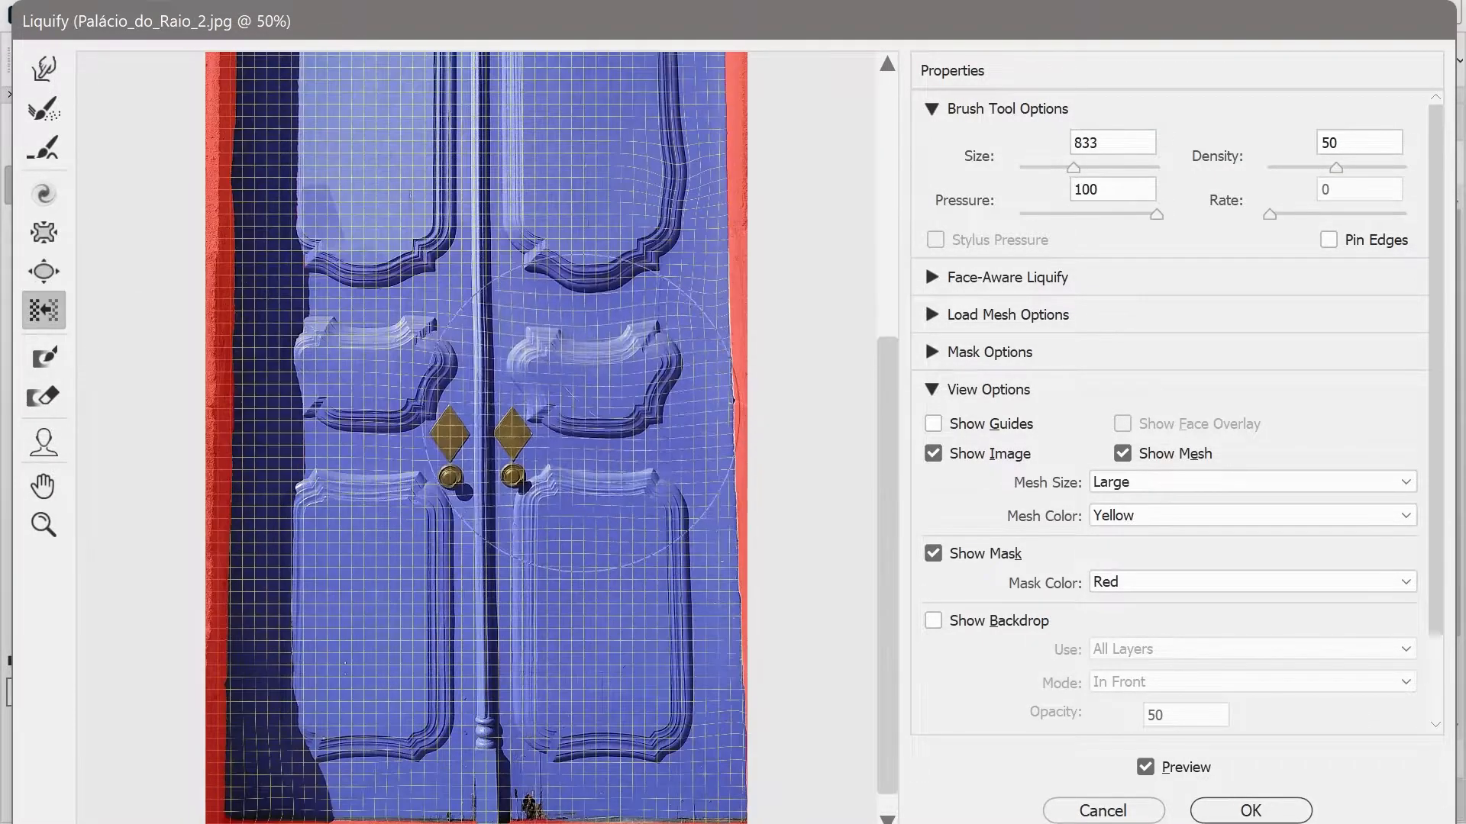
pyautogui.moveTo(580, 343); pyautogui.dragTo(547, 412)
pyautogui.moveTo(557, 412); pyautogui.dragTo(492, 436)
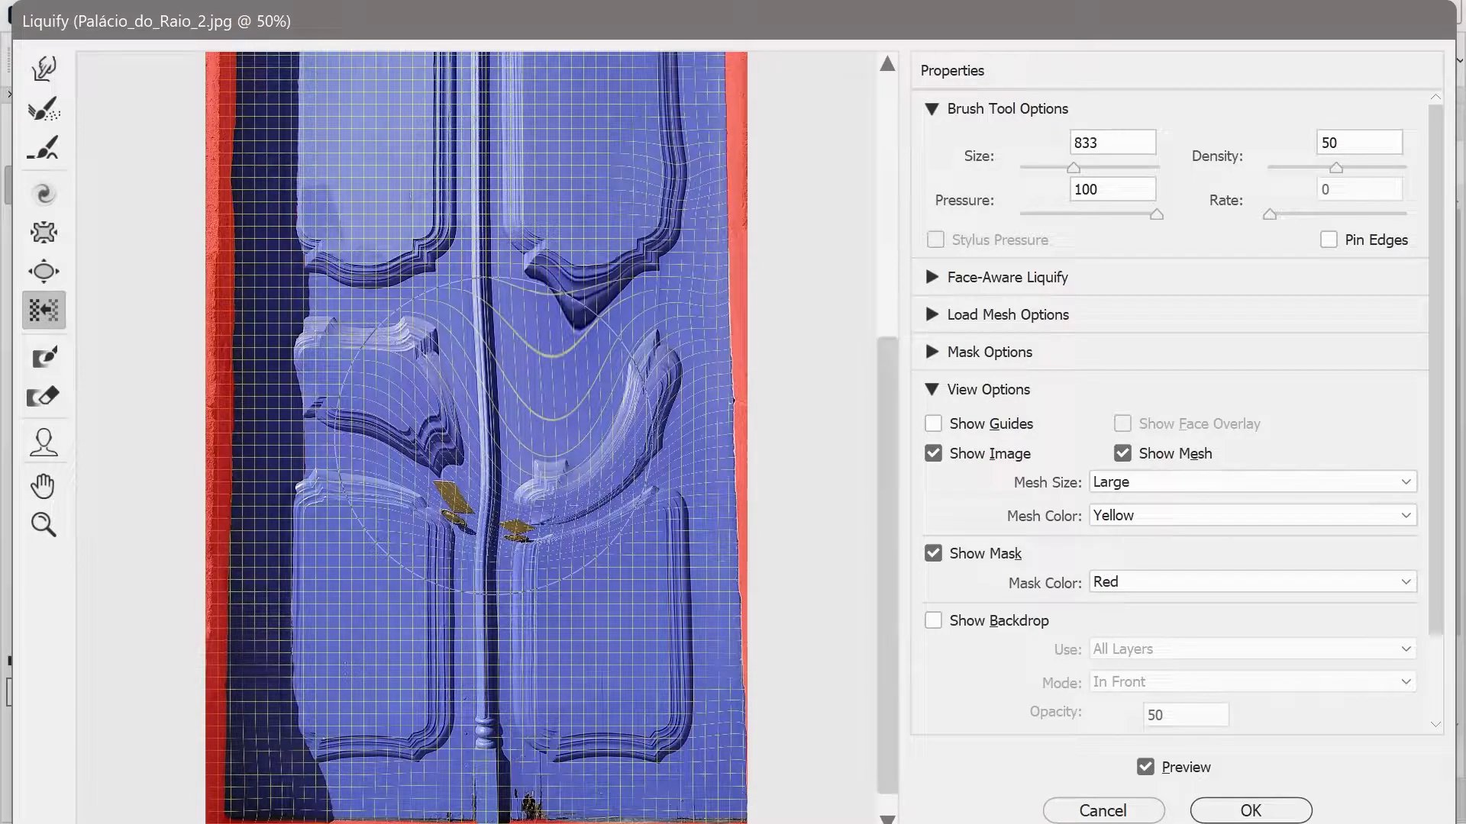
pyautogui.moveTo(492, 435)
pyautogui.mouseDown()
pyautogui.moveTo(628, 433)
pyautogui.moveTo(496, 475)
pyautogui.moveTo(538, 435)
pyautogui.moveTo(489, 447)
pyautogui.moveTo(607, 404)
pyautogui.moveTo(564, 416)
pyautogui.mouseUp()
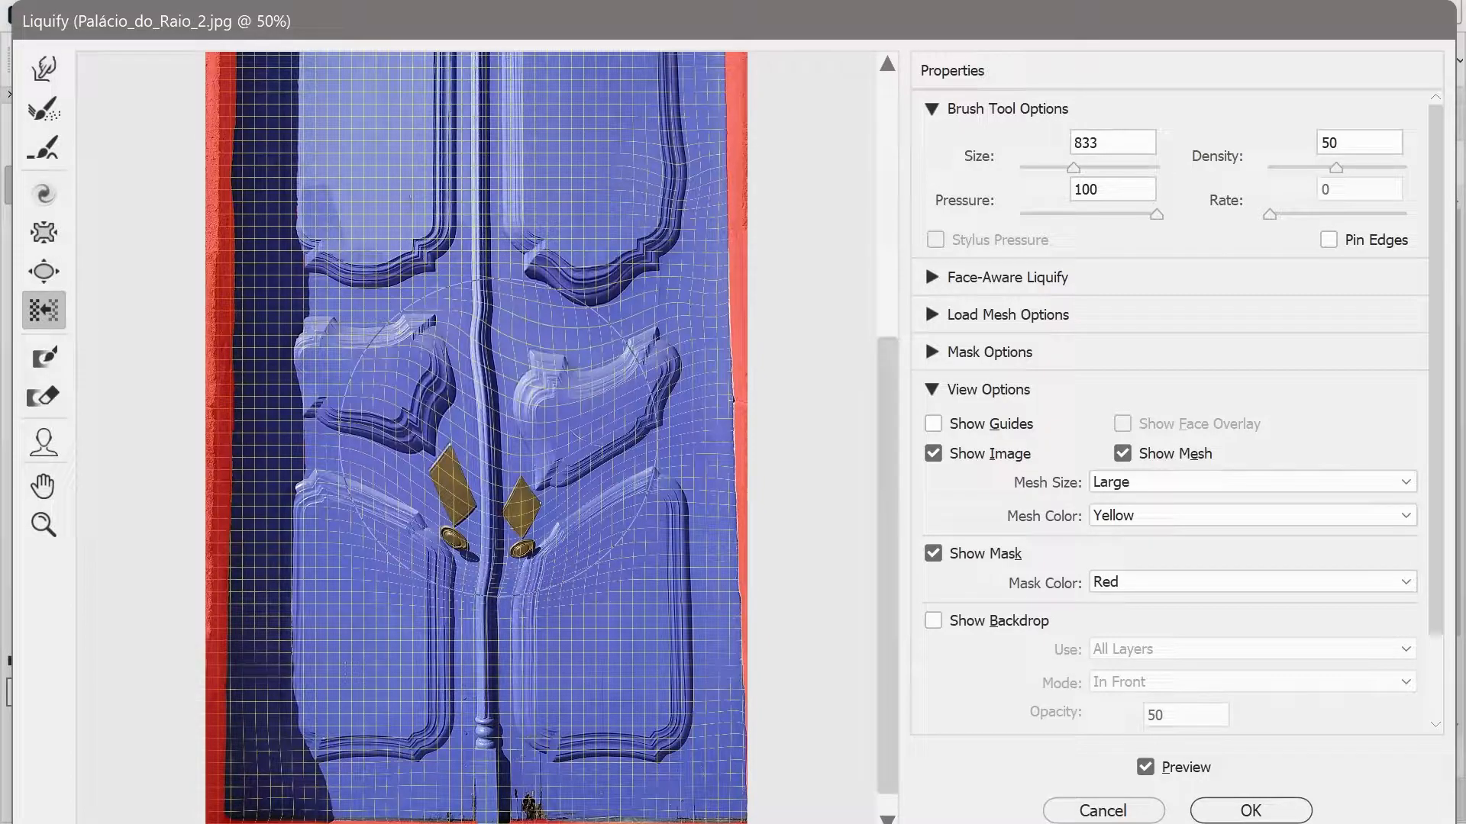
pyautogui.moveTo(488, 389); pyautogui.dragTo(500, 561)
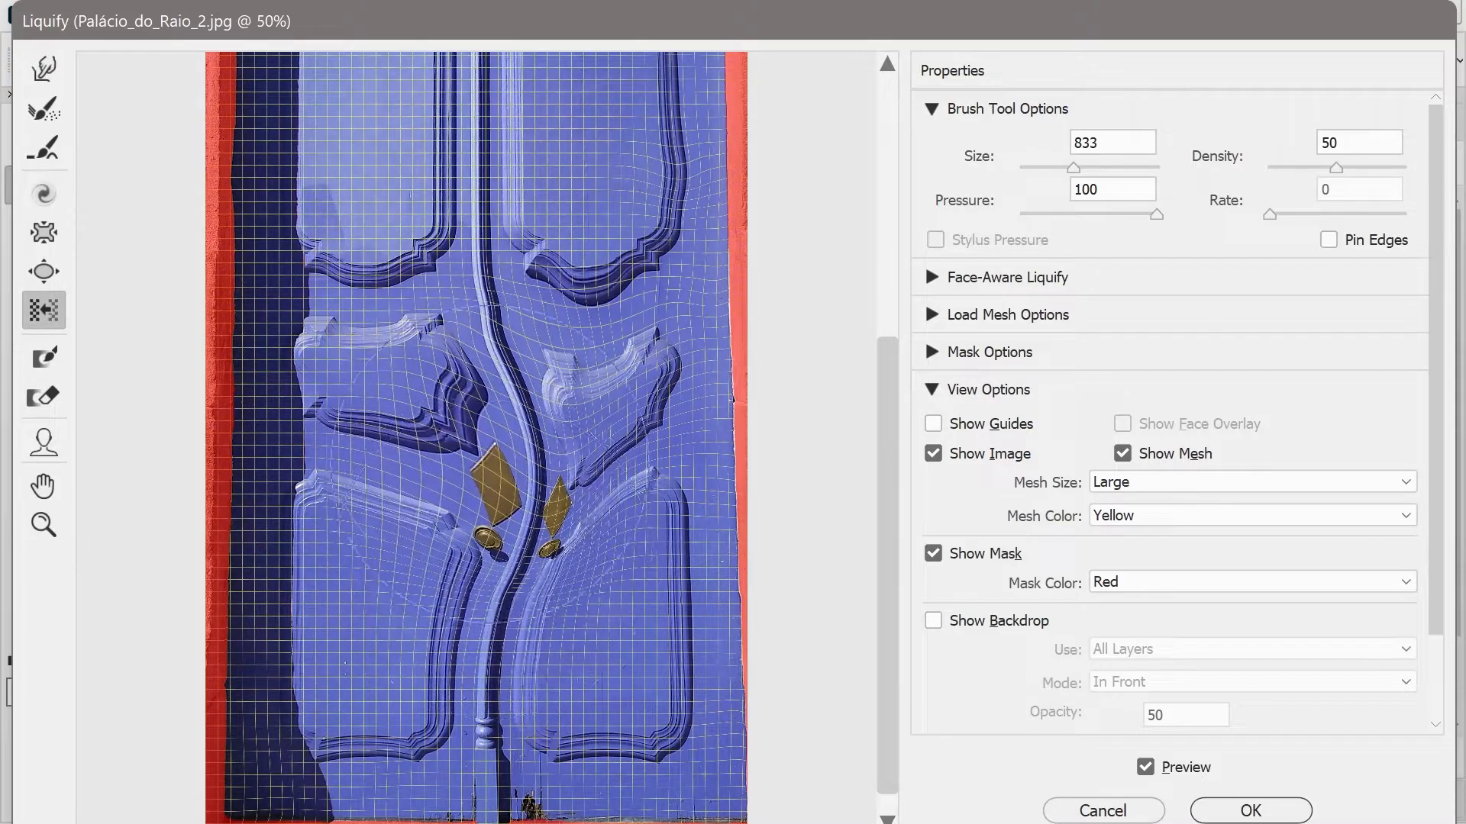
pyautogui.moveTo(498, 309); pyautogui.dragTo(500, 419)
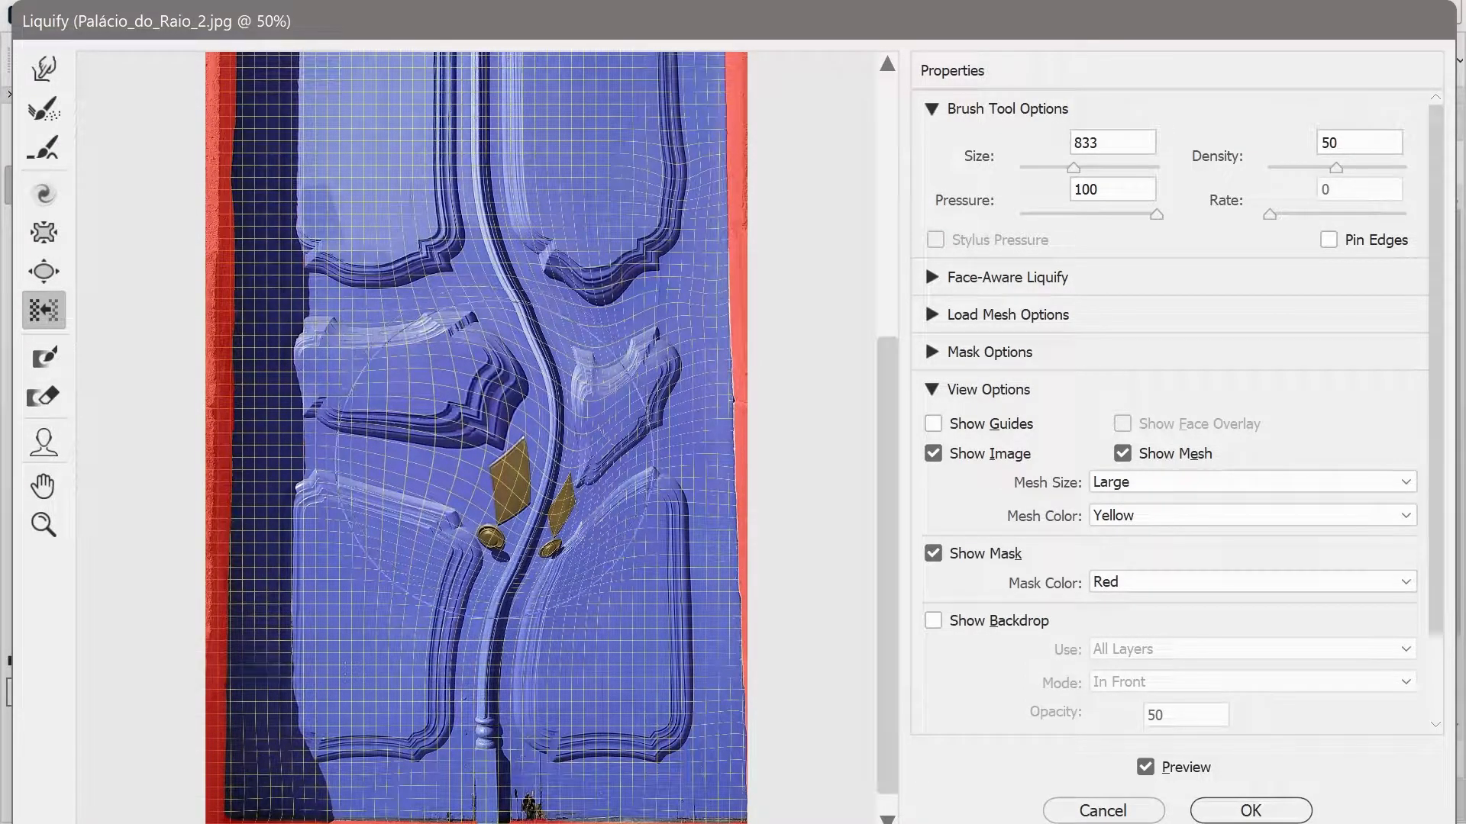
# Shift the door handles, middle panels and central moulding back towards their straight position with the Push Left tool at brush size 833.
pyautogui.moveTo(500, 456); pyautogui.dragTo(497, 305)
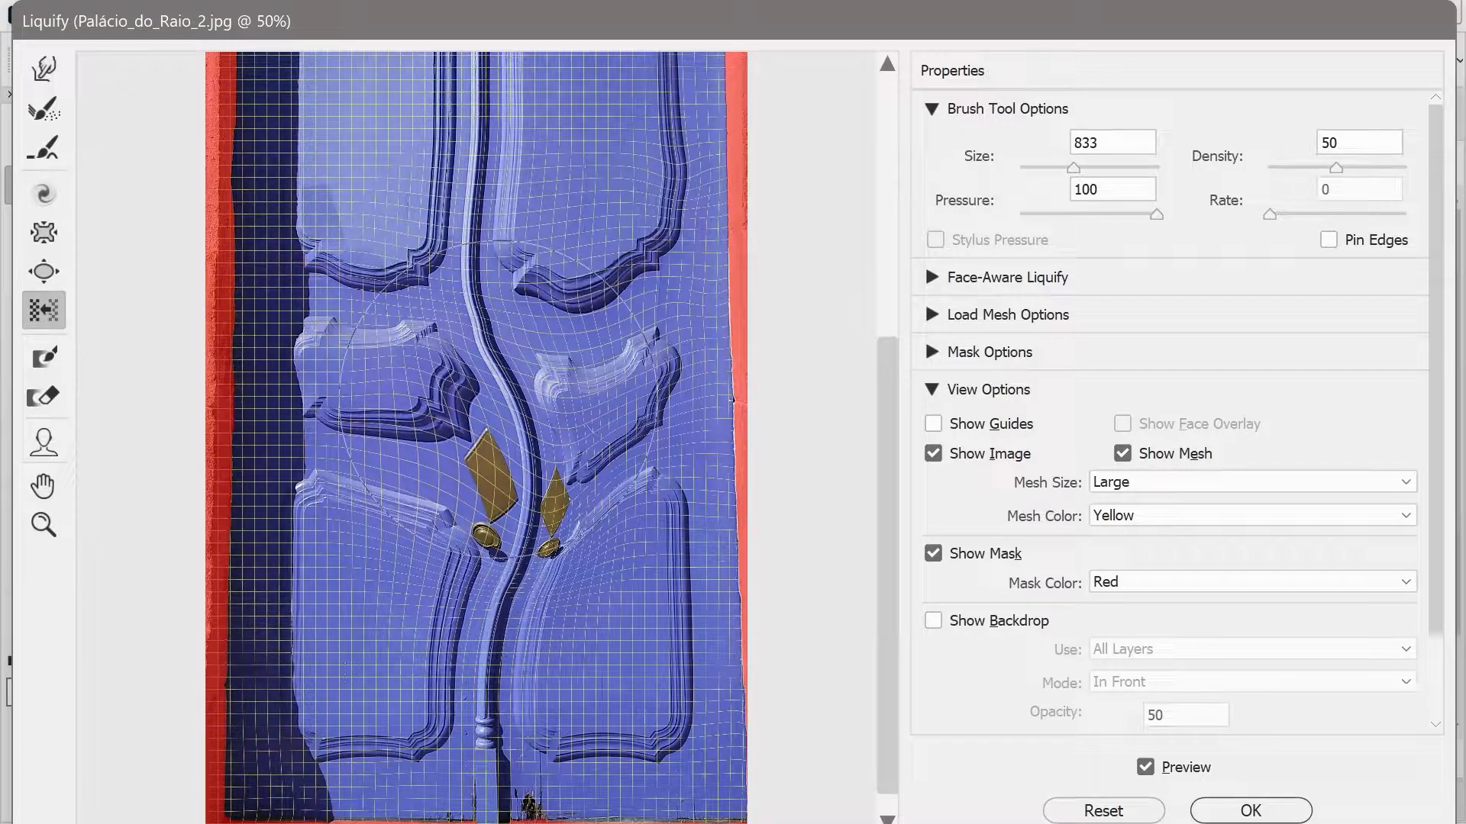
pyautogui.moveTo(500, 397)
pyautogui.mouseDown()
pyautogui.moveTo(423, 381)
pyautogui.moveTo(300, 398)
pyautogui.mouseUp()
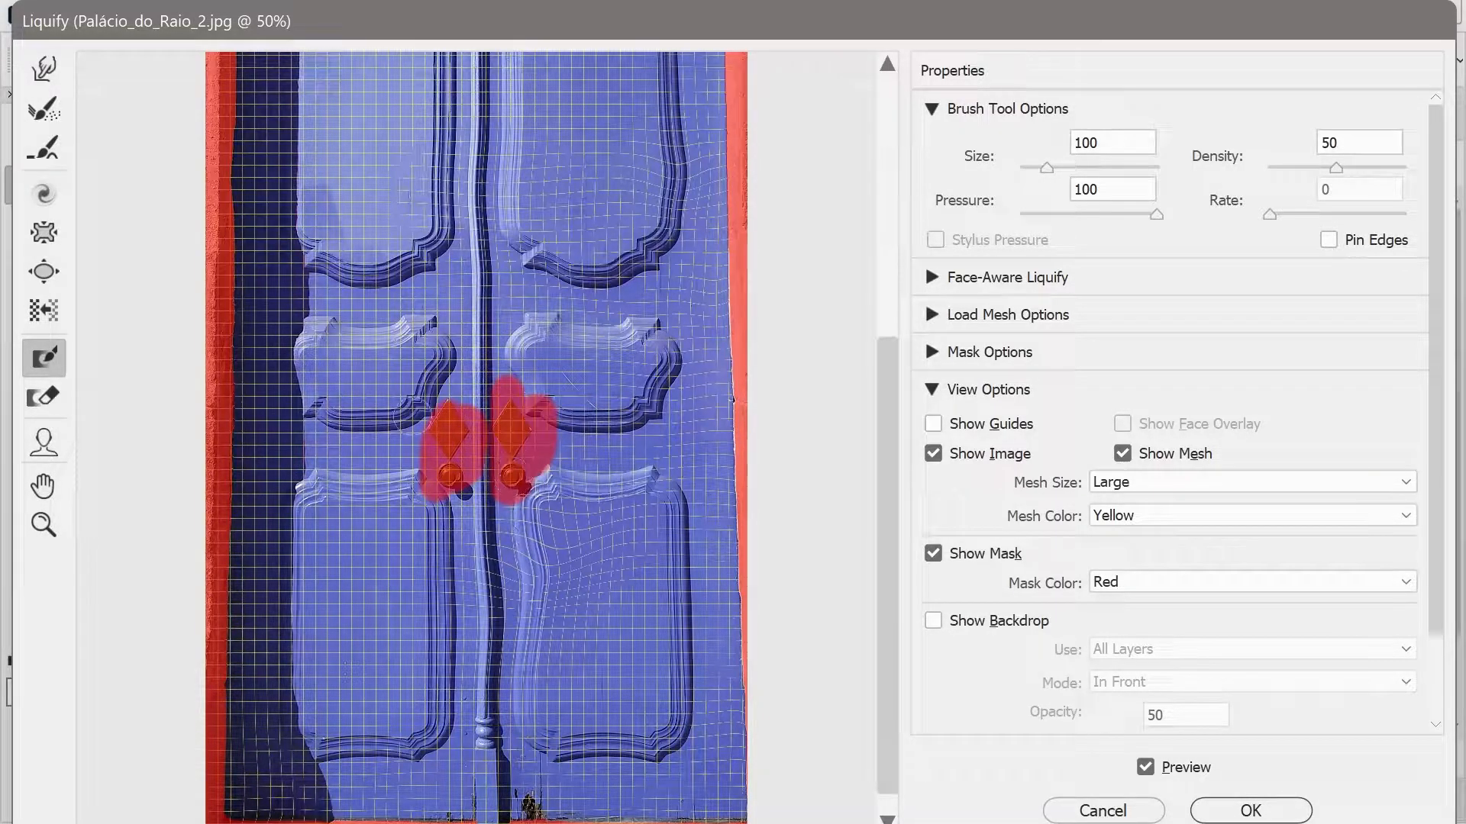
# Push the door panels and moulding around the frozen handles with the Push Left tool.
pyautogui.click(43, 313)
pyautogui.moveTo(538, 405)
pyautogui.mouseDown()
pyautogui.moveTo(548, 445)
pyautogui.moveTo(382, 481)
pyautogui.moveTo(367, 389)
pyautogui.moveTo(475, 389)
pyautogui.moveTo(519, 348)
pyautogui.moveTo(504, 611)
pyautogui.moveTo(535, 473)
pyautogui.moveTo(412, 382)
pyautogui.moveTo(412, 367)
pyautogui.moveTo(504, 344)
pyautogui.mouseUp()
pyautogui.moveTo(571, 576); pyautogui.dragTo(381, 241)
# Restore the distorted door panels from bottom to top with the Reconstruct tool at brush size 1116.
pyautogui.moveTo(365, 714)
pyautogui.mouseDown()
pyautogui.moveTo(418, 556)
pyautogui.moveTo(566, 724)
pyautogui.moveTo(598, 805)
pyautogui.moveTo(320, 676)
pyautogui.moveTo(321, 539)
pyautogui.moveTo(293, 817)
pyautogui.moveTo(292, 797)
pyautogui.moveTo(630, 612)
pyautogui.moveTo(454, 290)
pyautogui.moveTo(337, 250)
pyautogui.moveTo(363, 130)
pyautogui.mouseUp()
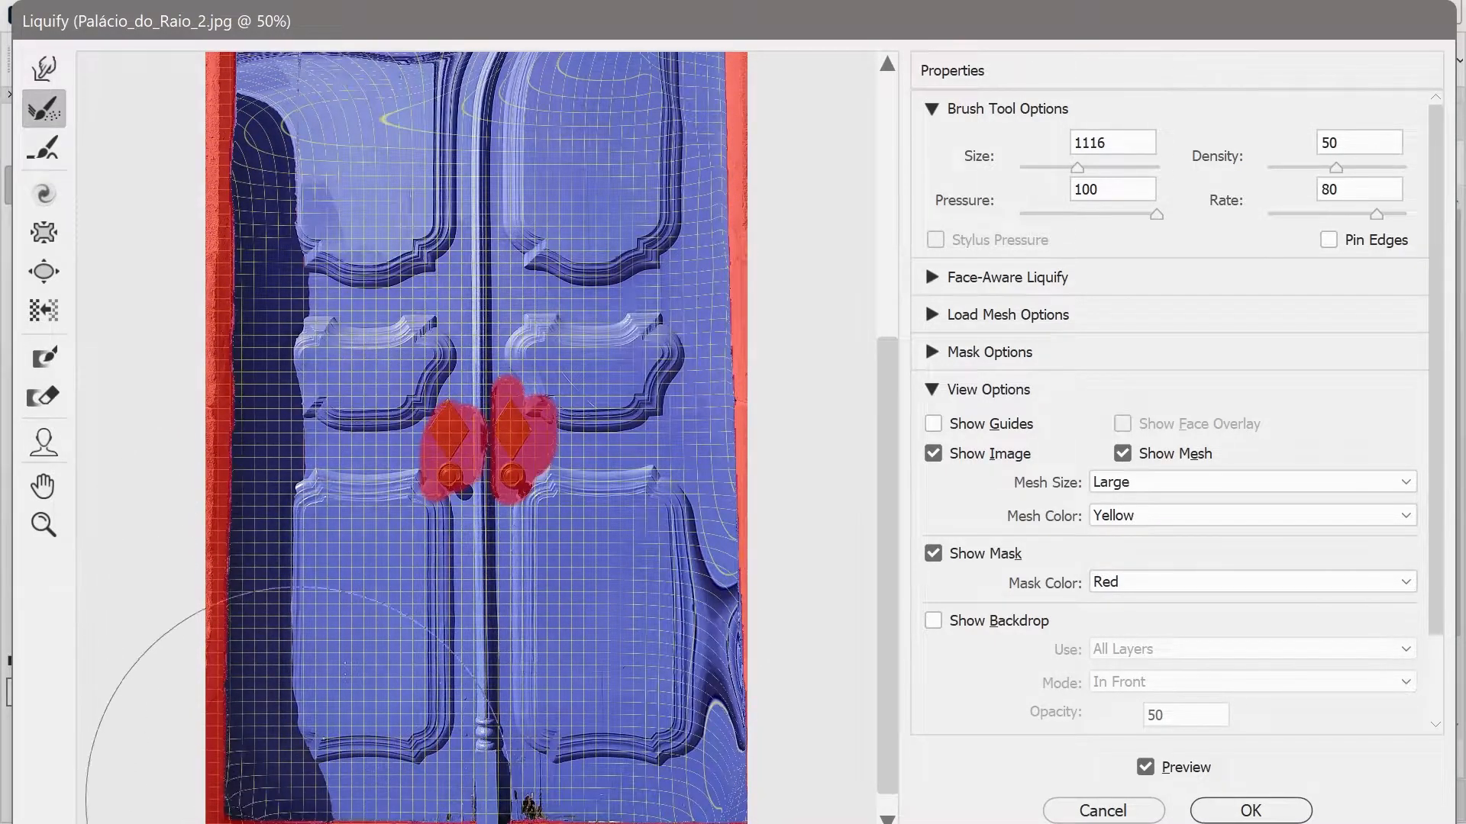
pyautogui.click(887, 63)
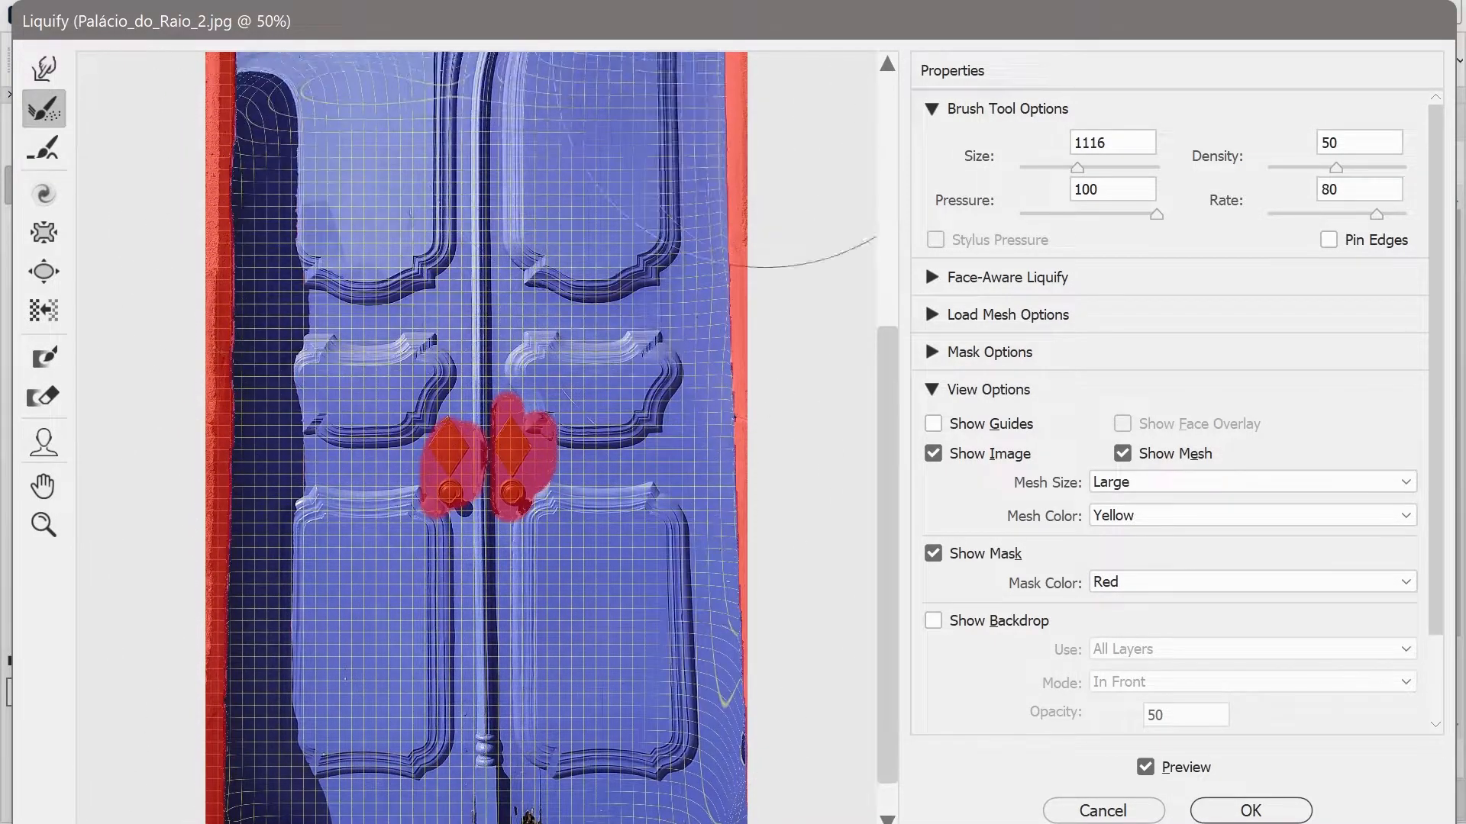
pyautogui.click(887, 63)
pyautogui.moveTo(369, 57)
pyautogui.mouseDown()
pyautogui.moveTo(296, 54)
pyautogui.moveTo(422, 76)
pyautogui.moveTo(273, 145)
pyautogui.moveTo(283, 284)
pyautogui.mouseUp()
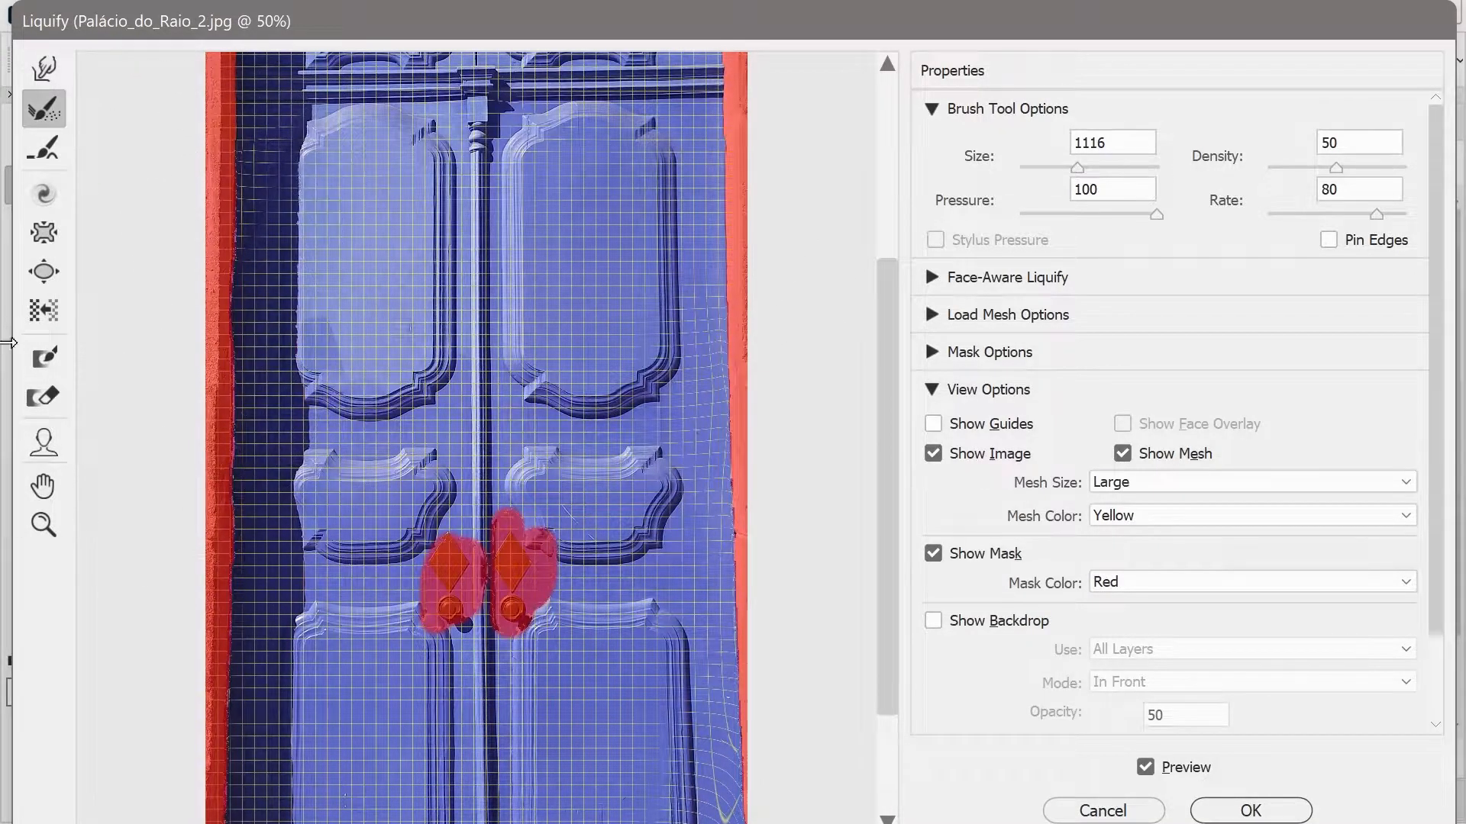
# Erase the frozen mask from both door handles with the Thaw Mask tool at brush size 100.
pyautogui.click(42, 398)
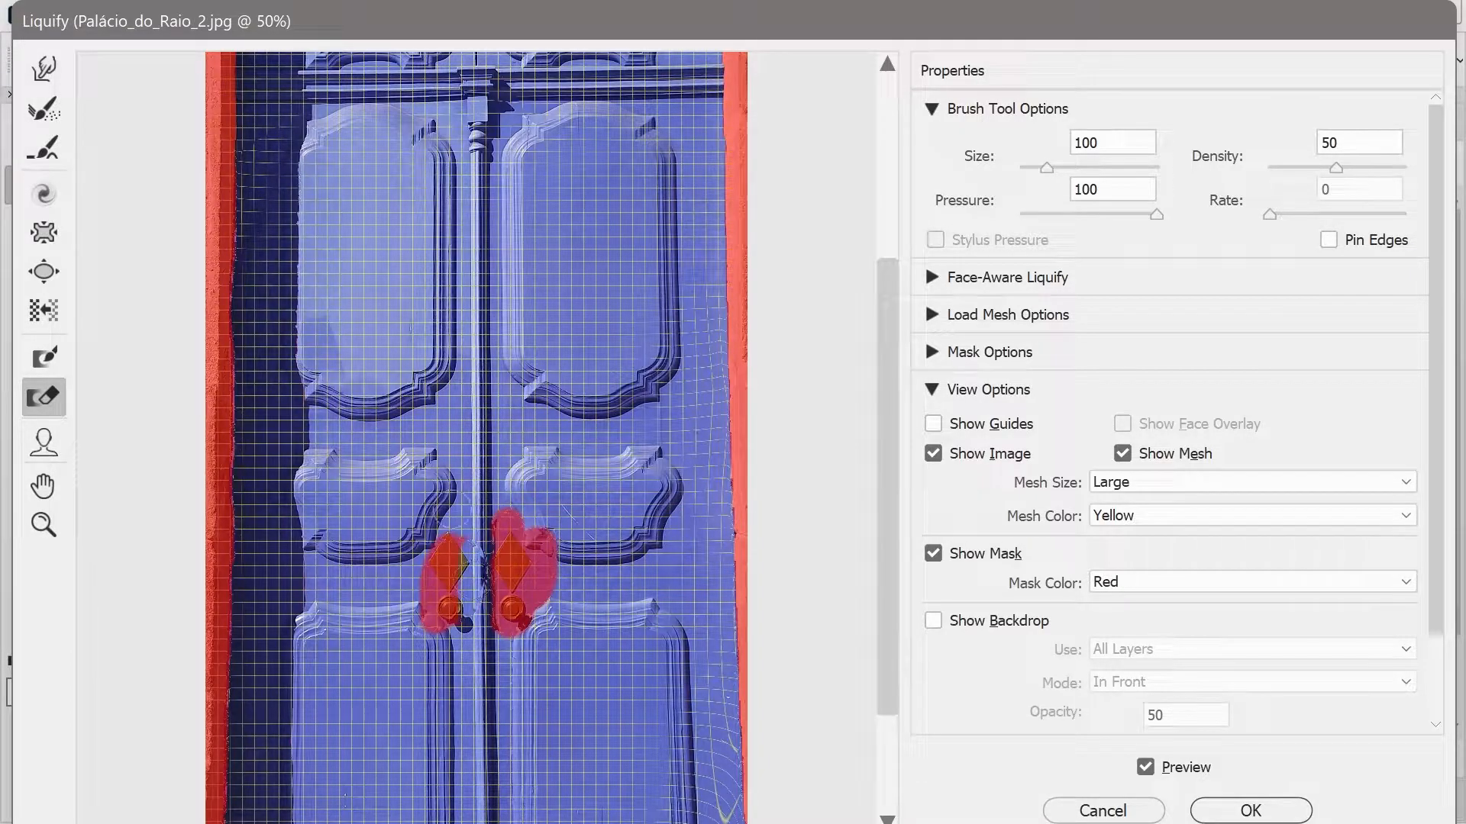
pyautogui.moveTo(450, 543); pyautogui.dragTo(420, 663)
pyautogui.moveTo(451, 552); pyautogui.dragTo(524, 529)
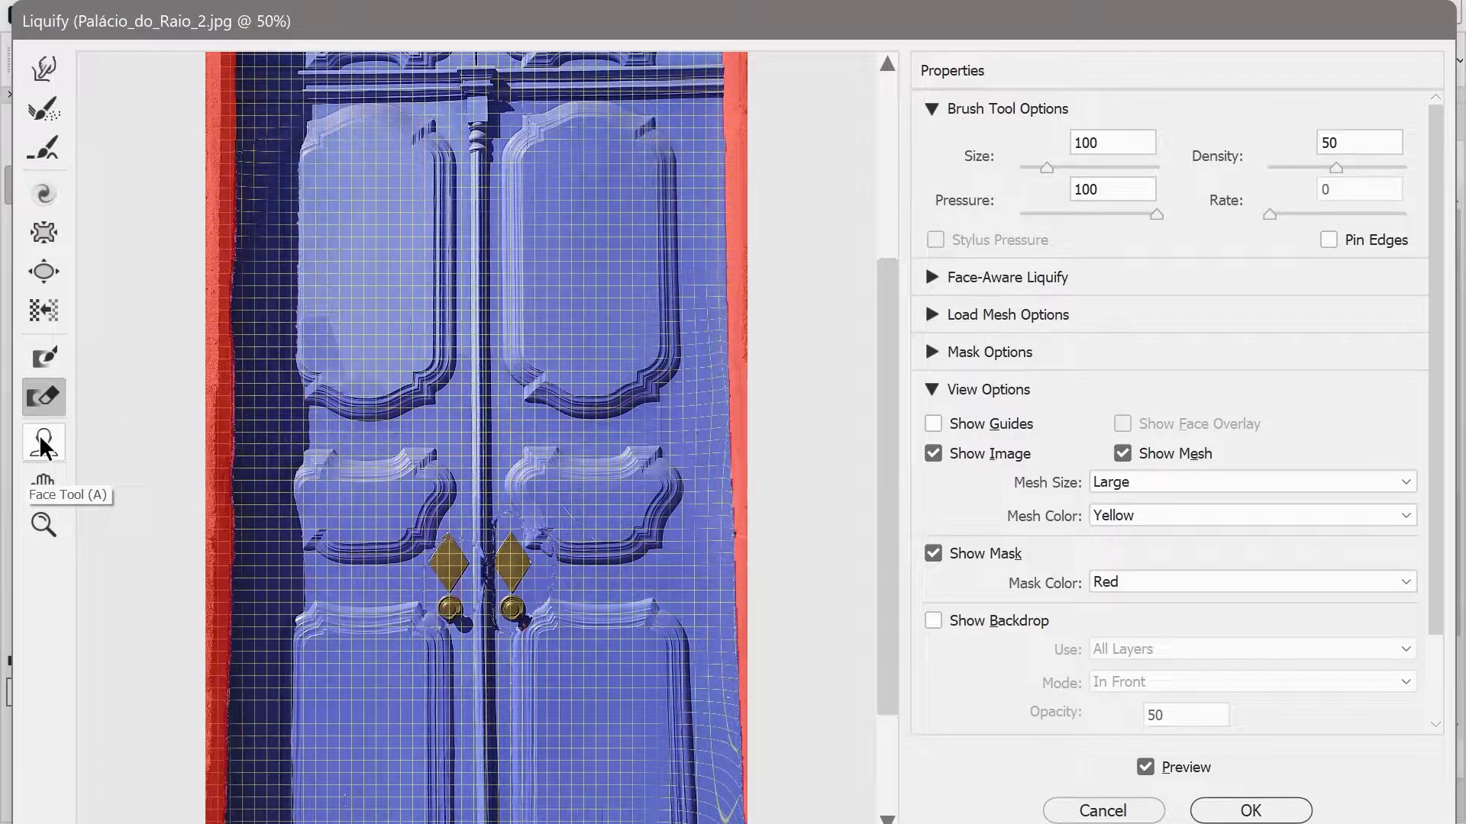
# Move the preview with the Hand tool and magnify the area around the door handles to 100% with the Zoom tool.
pyautogui.click(45, 493)
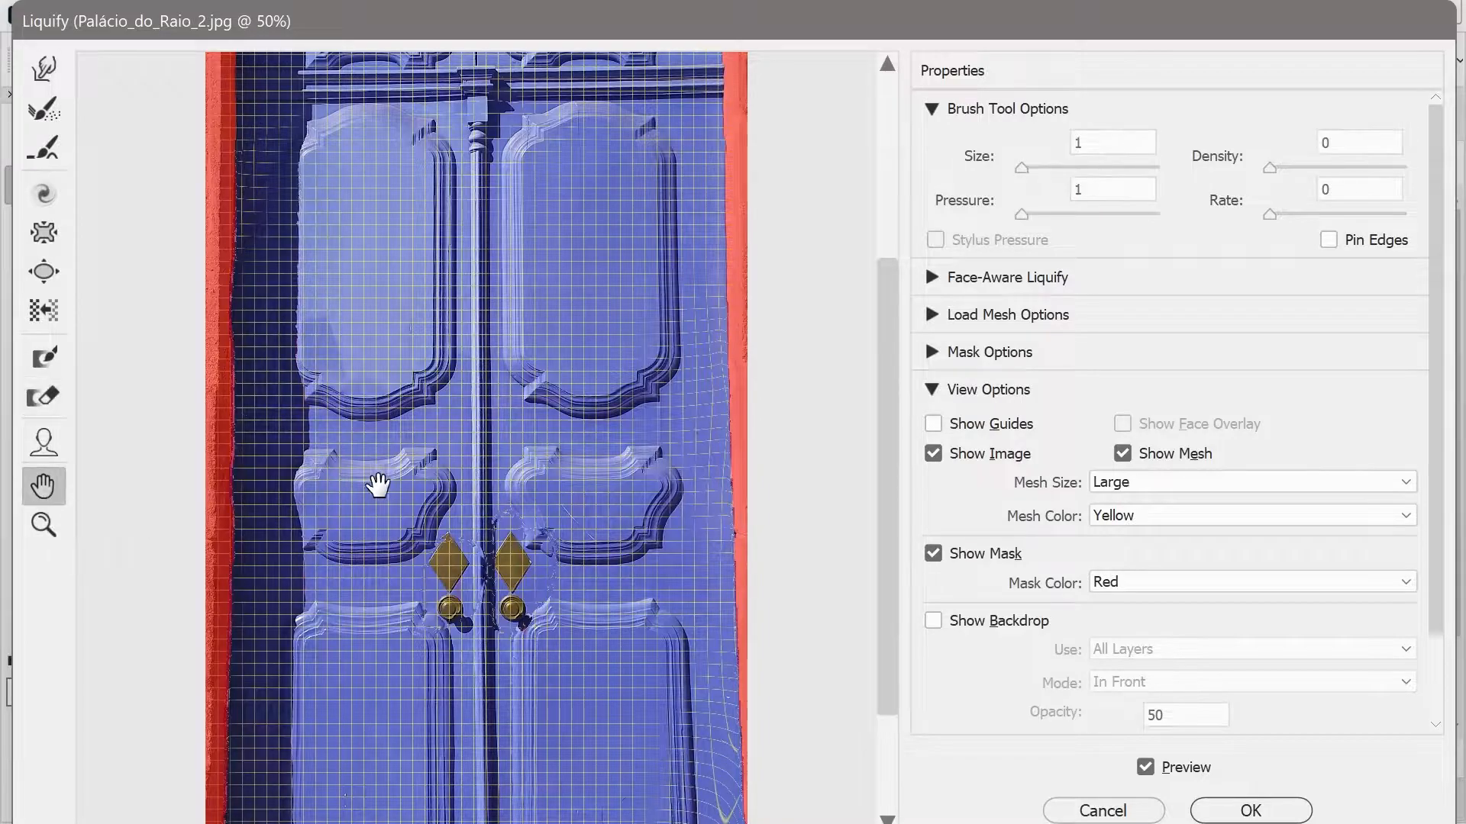
pyautogui.moveTo(376, 484); pyautogui.dragTo(336, 235)
pyautogui.click(40, 528)
pyautogui.click(318, 460)
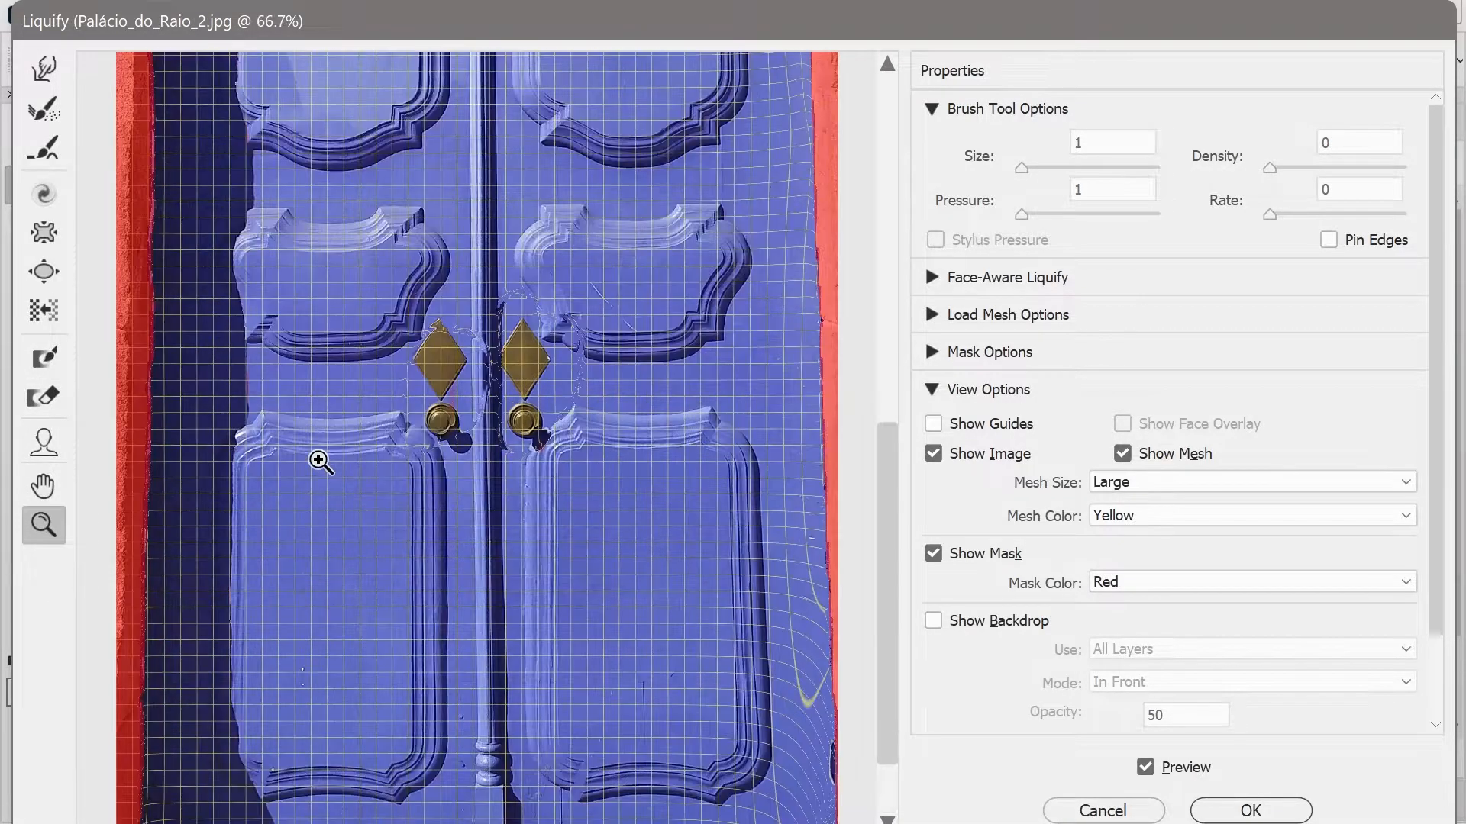
pyautogui.rightClick(345, 455)
pyautogui.click(284, 422)
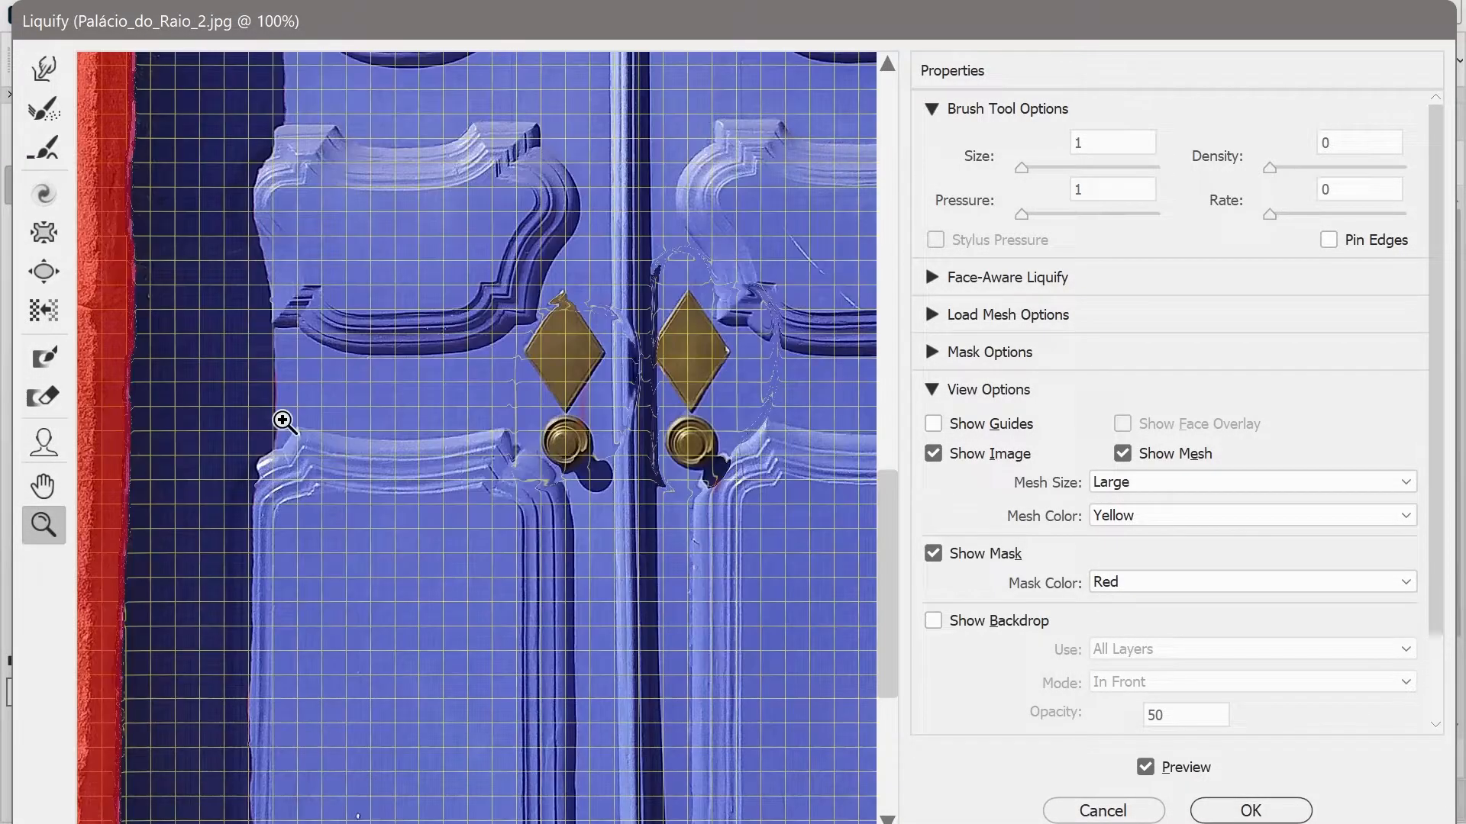
# Zoom the preview out to 33.3% to view the whole door and back in to 66.7% on the upper panels.
pyautogui.keyDown('alt'); pyautogui.click(456, 428); pyautogui.keyUp('alt')
pyautogui.keyDown('alt'); pyautogui.click(457, 428); pyautogui.keyUp('alt')
pyautogui.keyDown('alt'); pyautogui.click(457, 429); pyautogui.keyUp('alt')
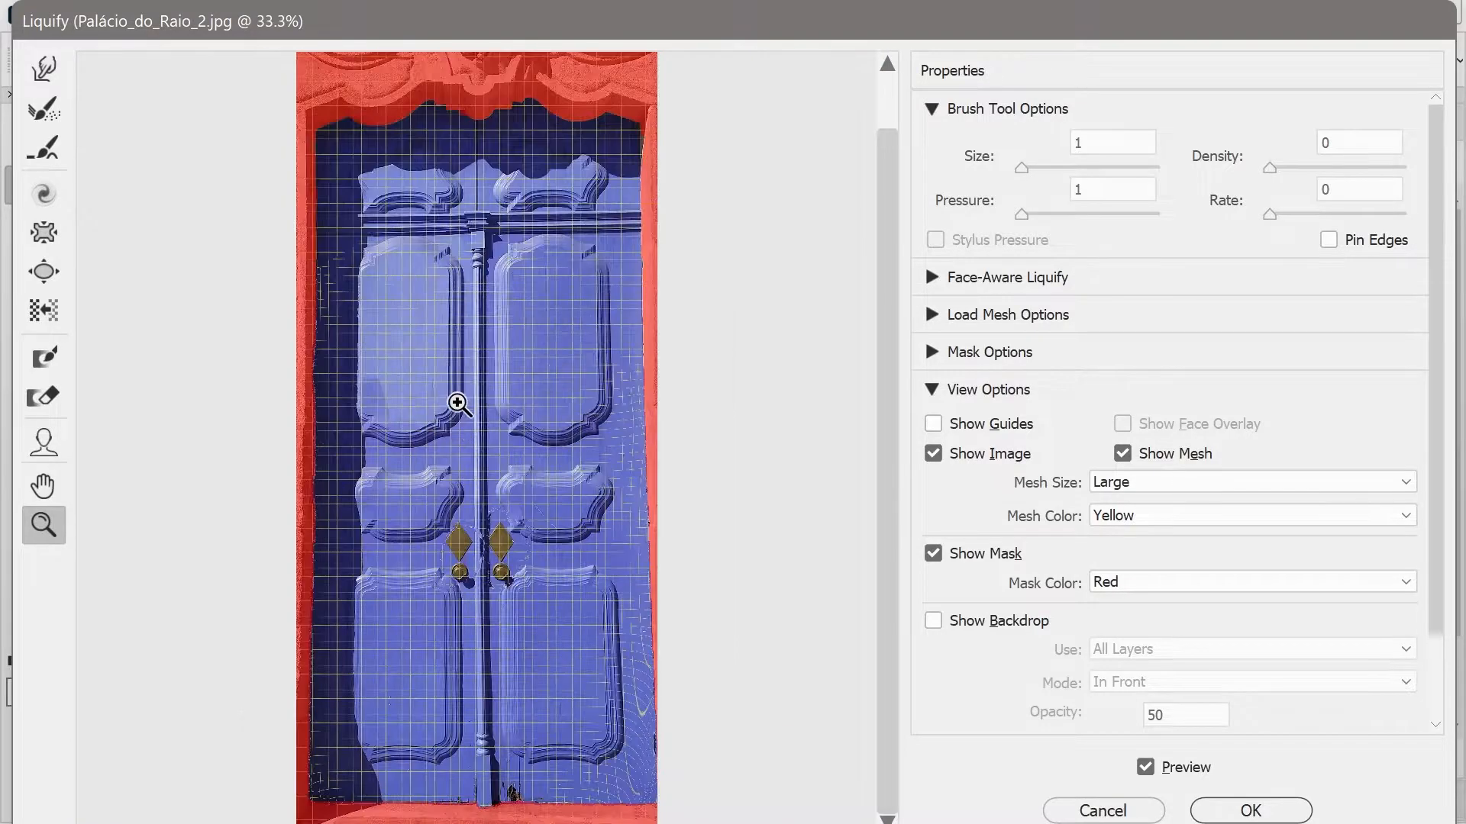
pyautogui.click(458, 403)
pyautogui.scroll(3, 458, 400)
pyautogui.scroll(-5, 462, 453)
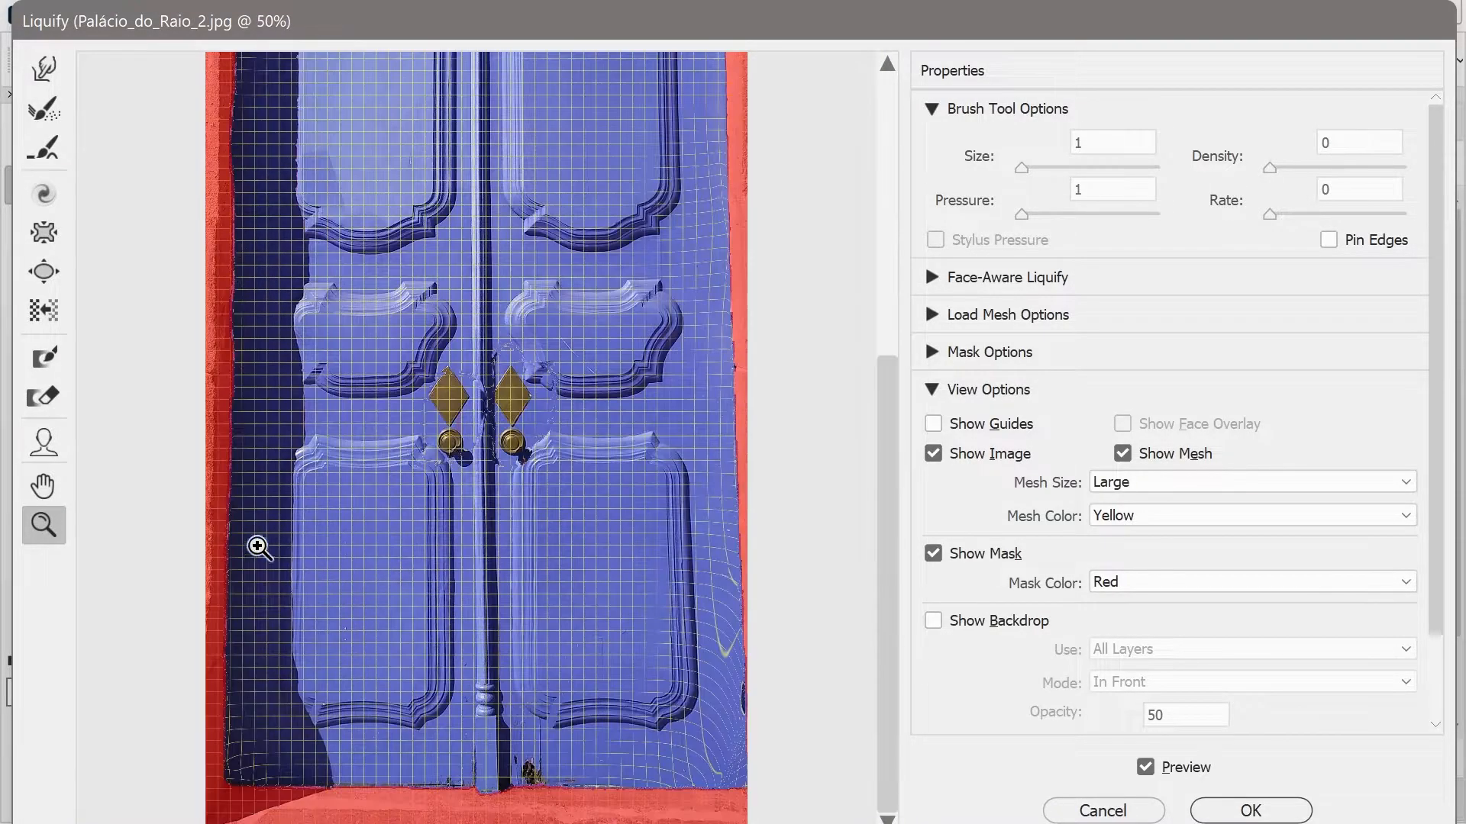
pyautogui.press('alt')
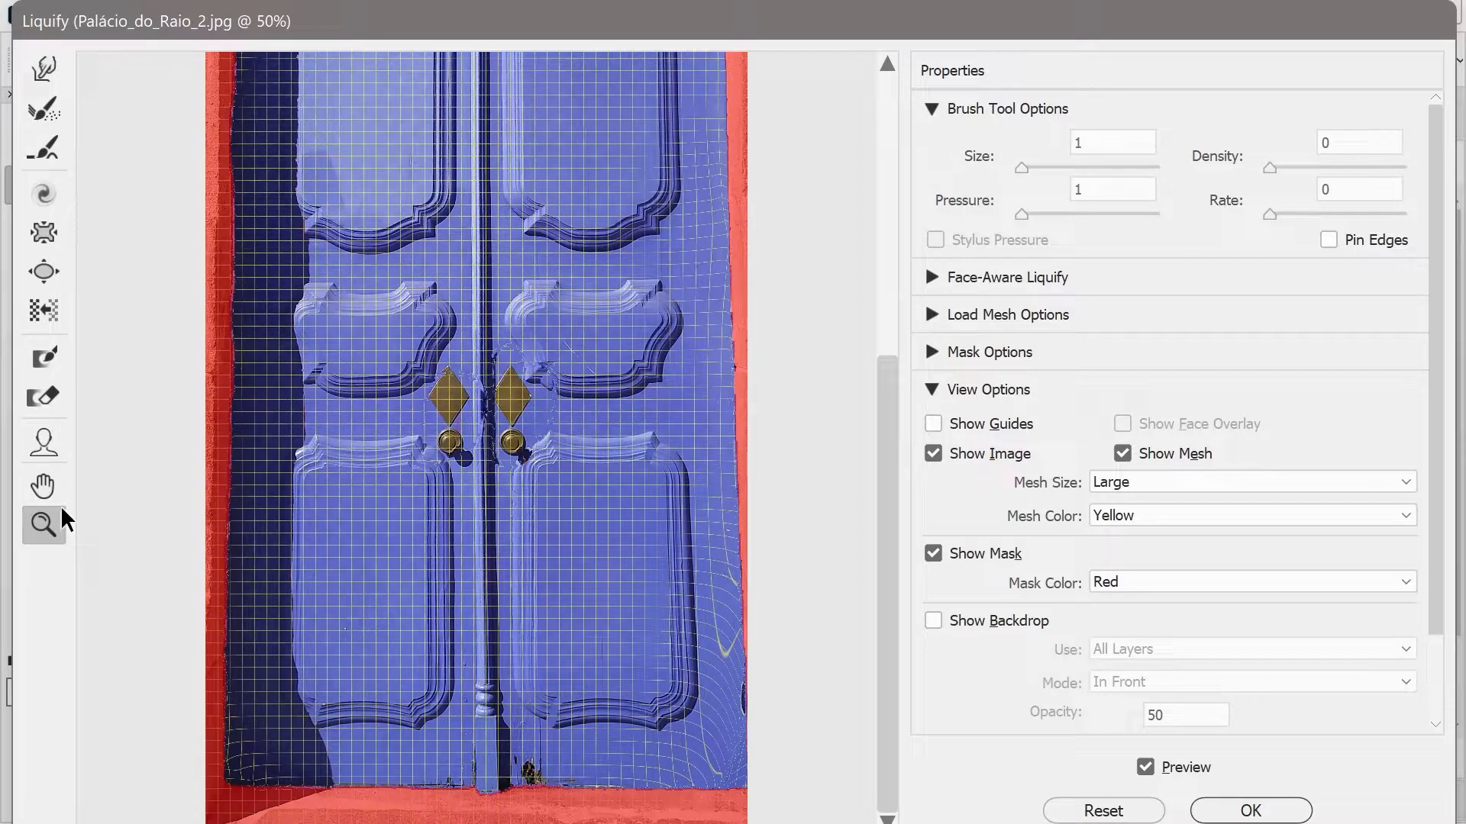
pyautogui.keyDown('alt'); pyautogui.click(505, 390); pyautogui.keyUp('alt')
pyautogui.keyDown('alt'); pyautogui.click(500, 389); pyautogui.keyUp('alt')
pyautogui.click(500, 390)
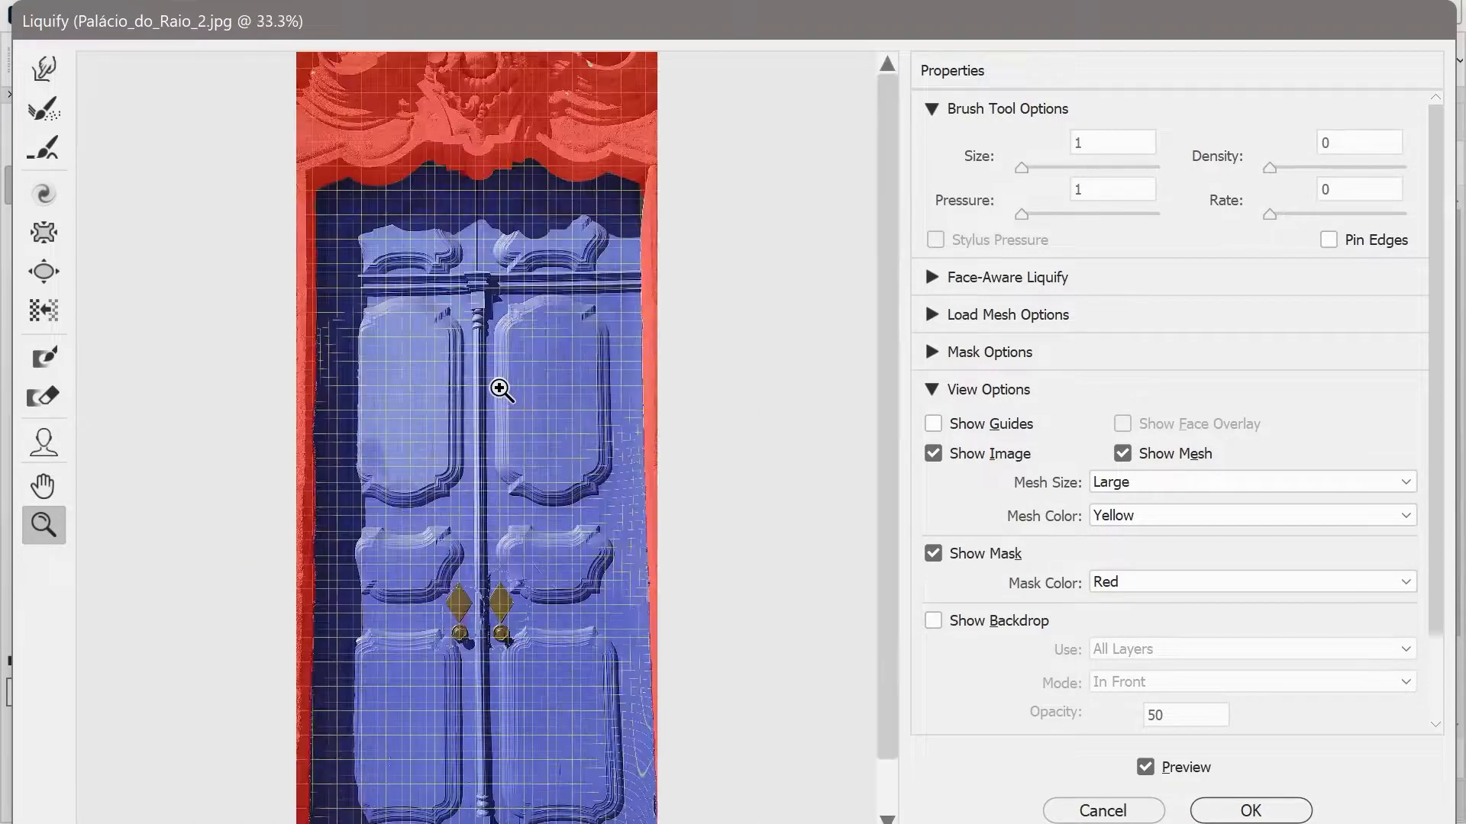
pyautogui.click(498, 387)
pyautogui.click(497, 387)
pyautogui.rightClick(518, 403)
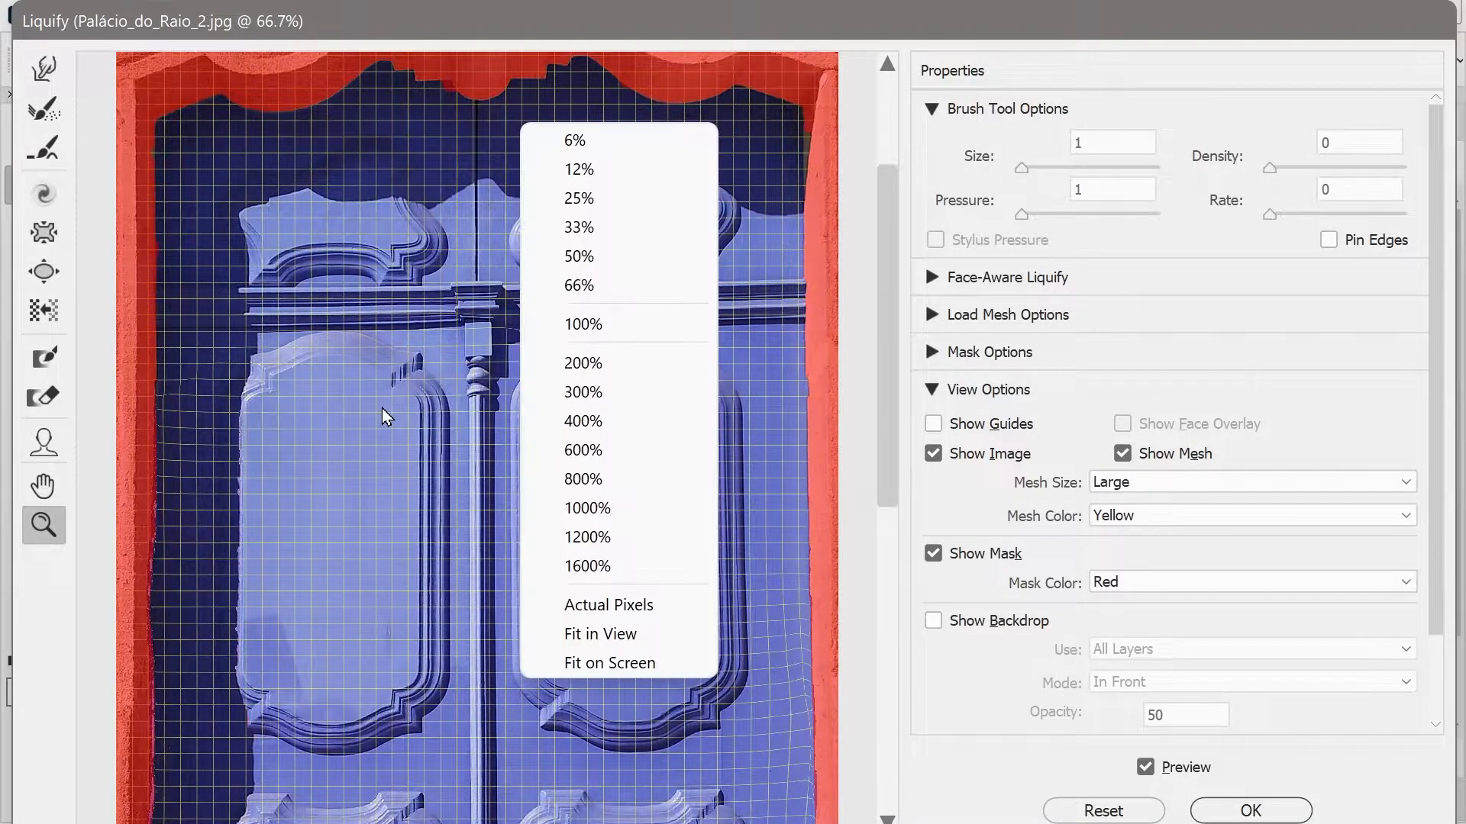
pyautogui.click(381, 407)
# Set the Reconstruct tool's brush to size 715 and pressure 99.
pyautogui.click(62, 119)
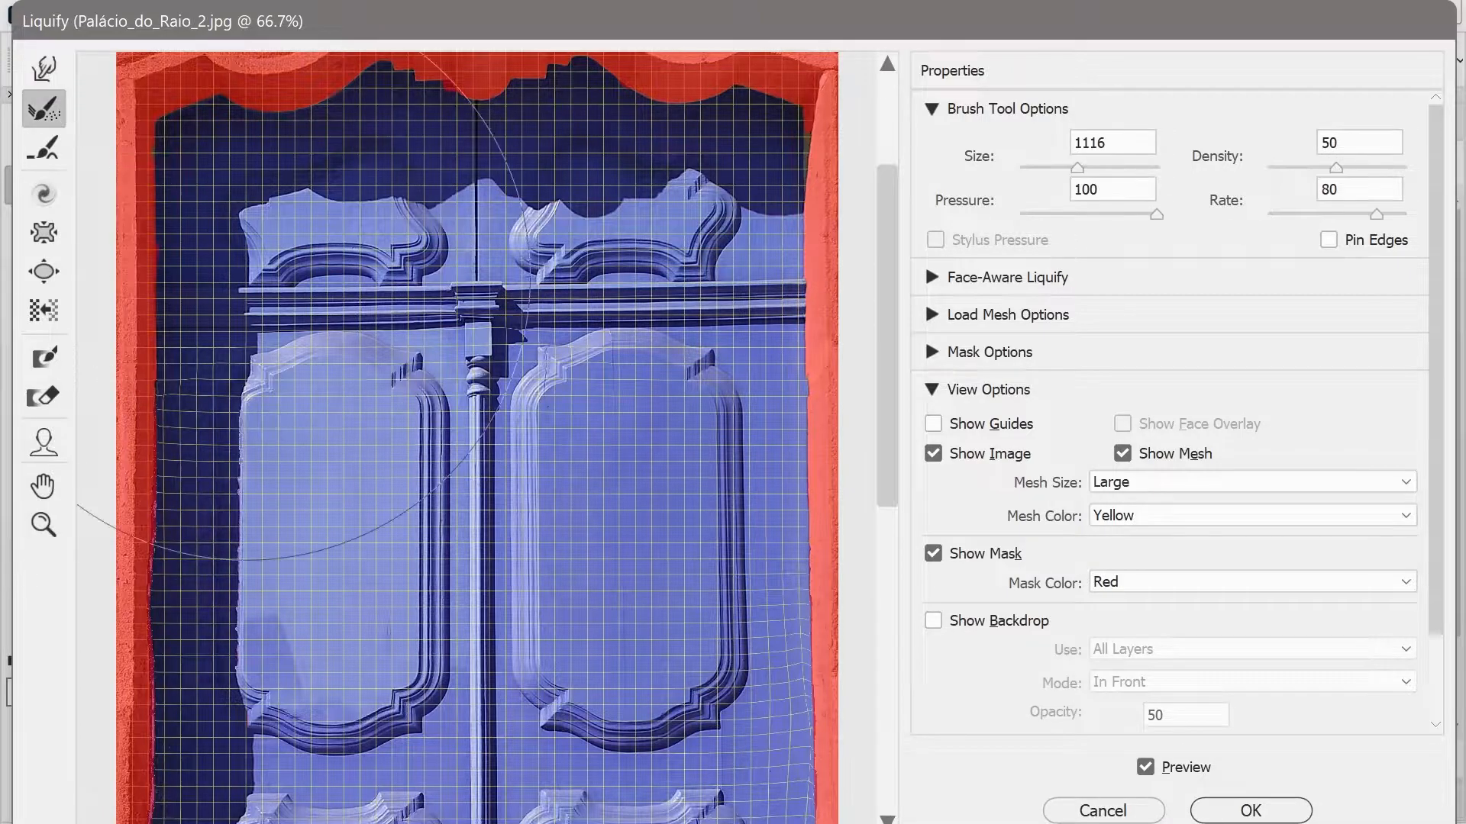
pyautogui.moveTo(452, 482)
pyautogui.mouseDown()
pyautogui.moveTo(254, 482)
pyautogui.moveTo(365, 486)
pyautogui.moveTo(350, 487)
pyautogui.mouseUp()
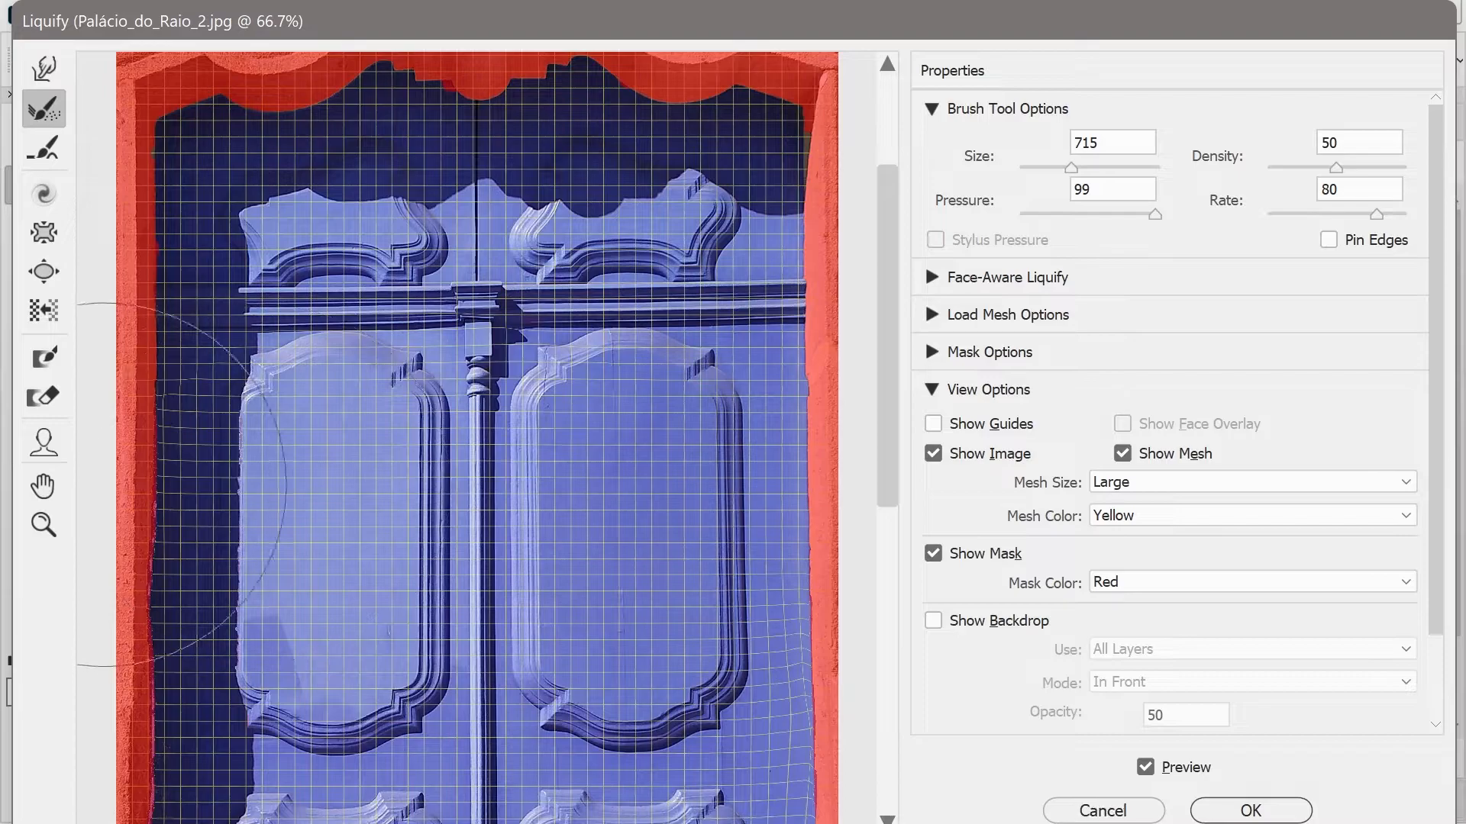
# Zoom the preview in to 100% and out to 33.3% while keeping the Reconstruct tool active.
pyautogui.hotkey('ctrl', 'space')
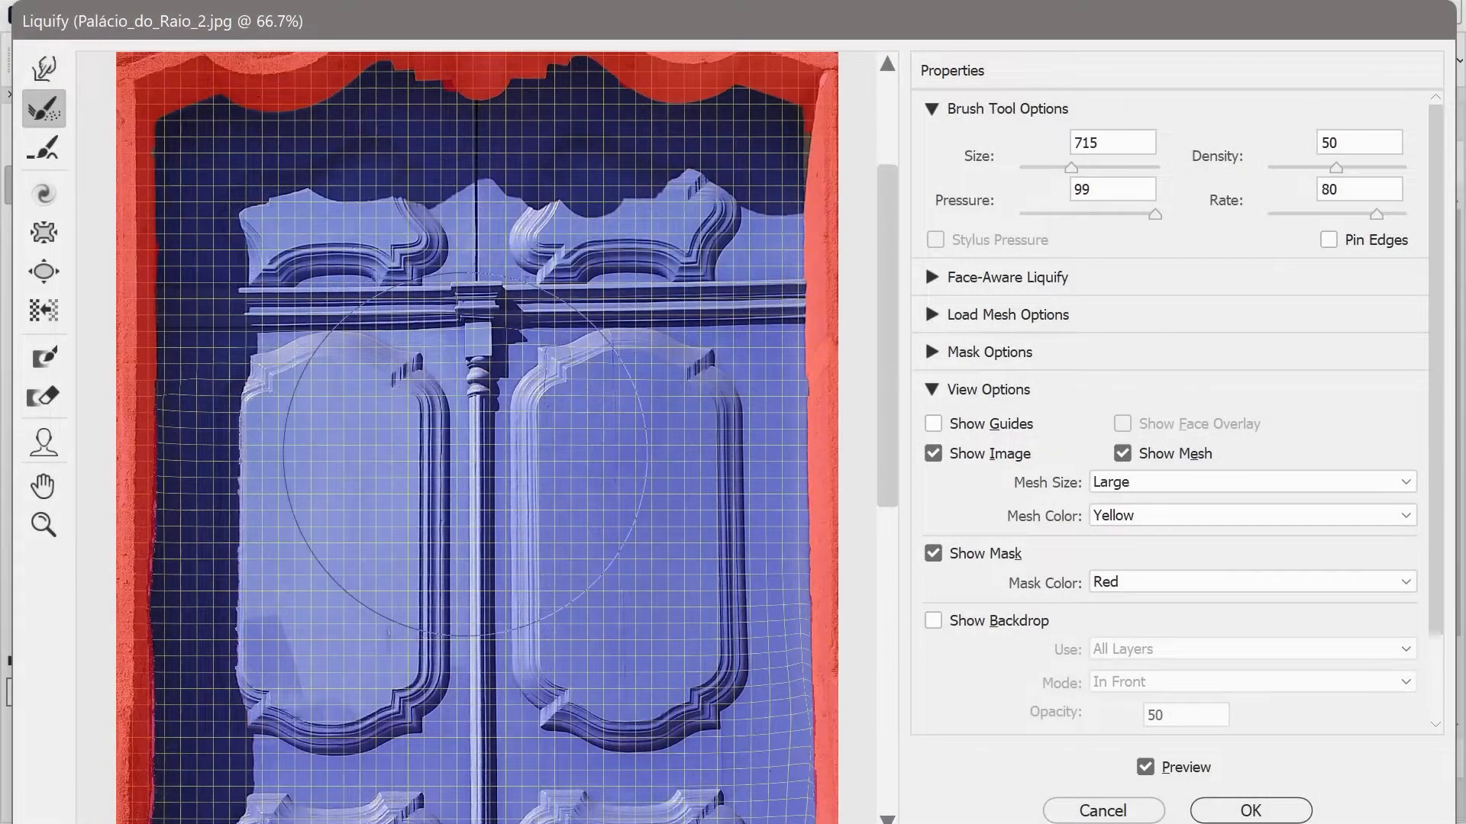
pyautogui.keyDown('alt'); pyautogui.rightClick(509, 473); pyautogui.keyUp('alt')
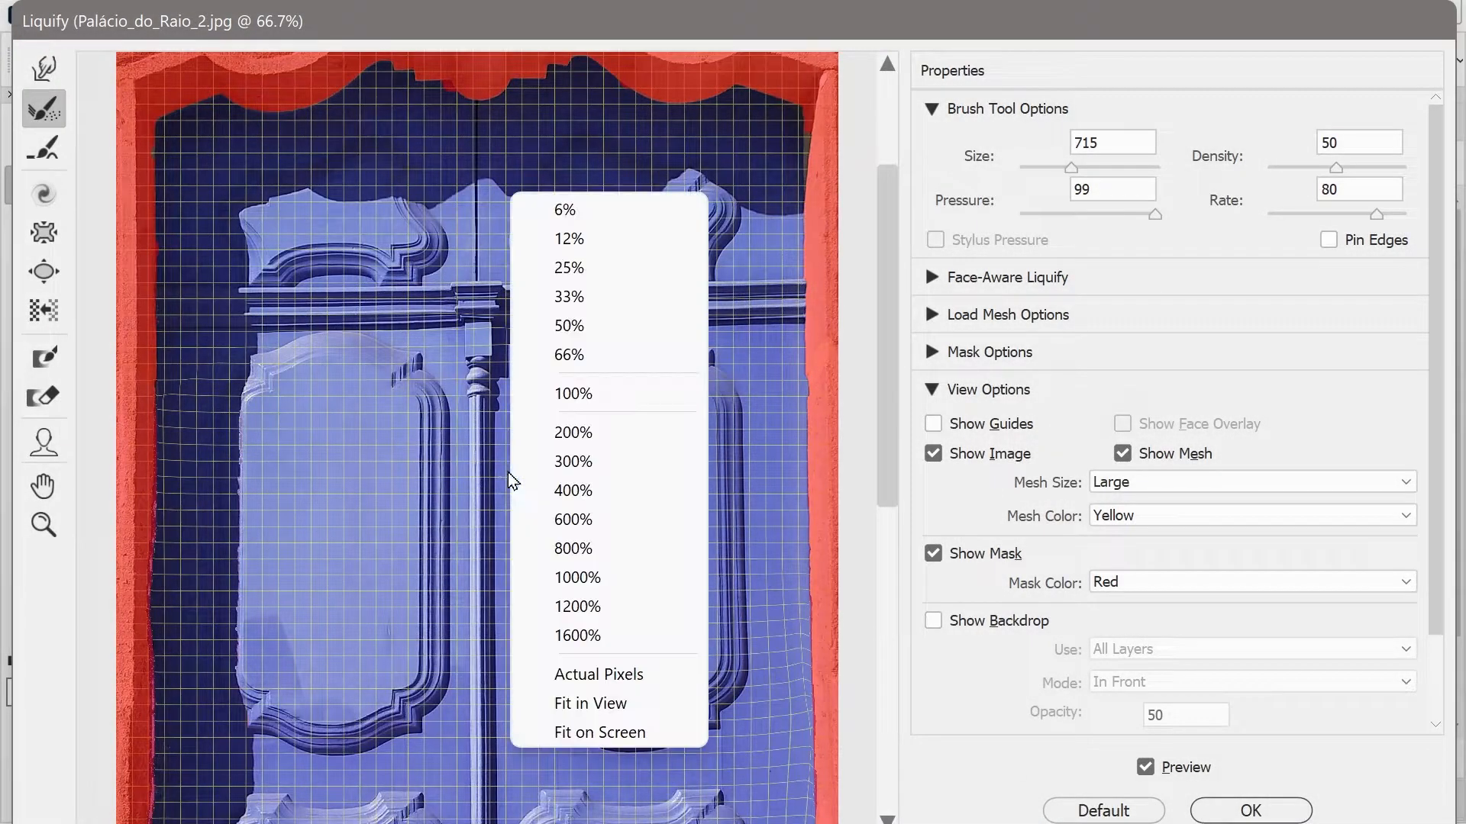
pyautogui.click(462, 473)
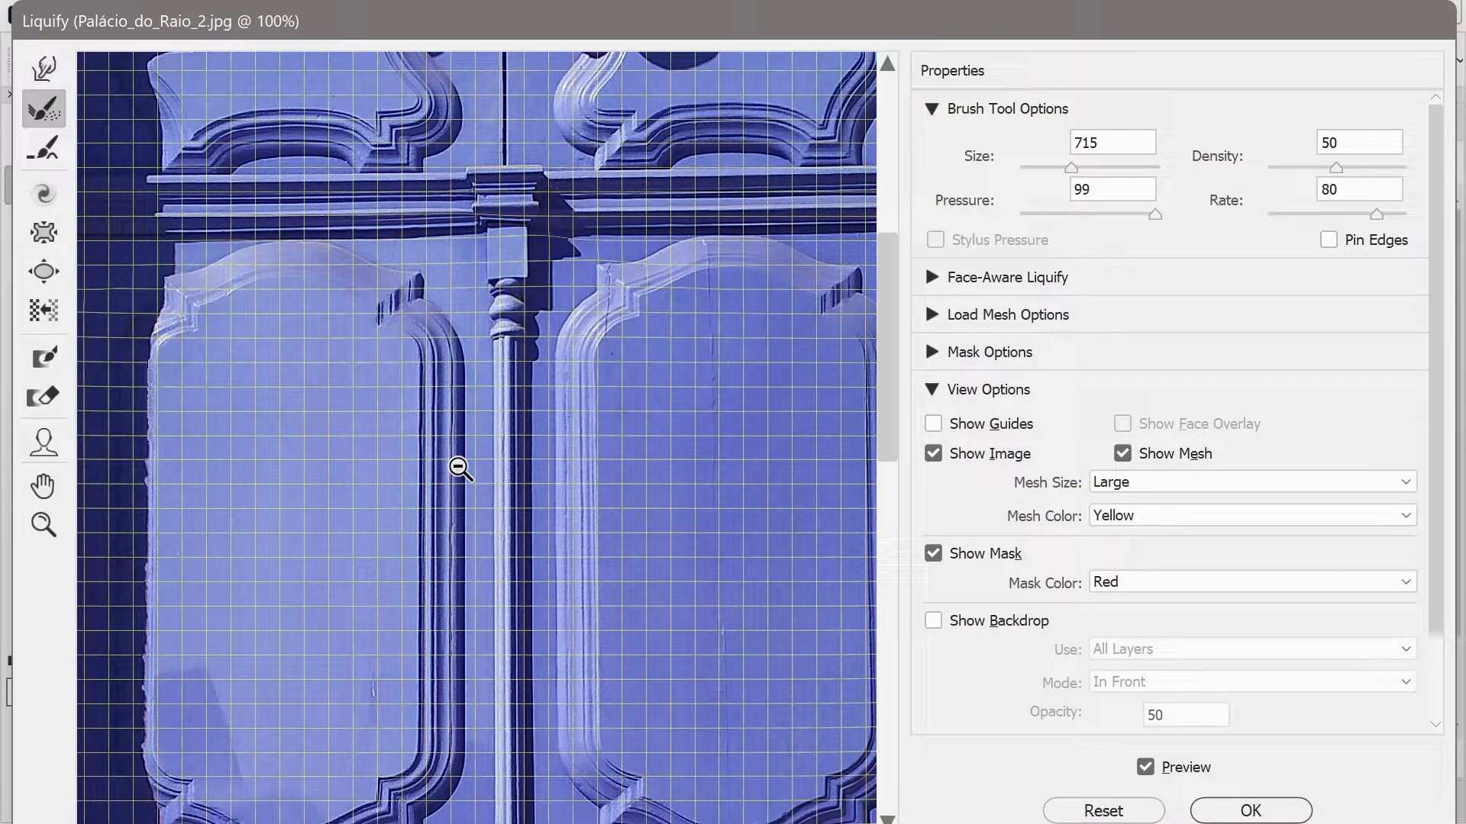
pyautogui.keyDown('alt'); pyautogui.click(458, 467); pyautogui.keyUp('alt')
pyautogui.keyDown('alt'); pyautogui.click(459, 467); pyautogui.keyUp('alt')
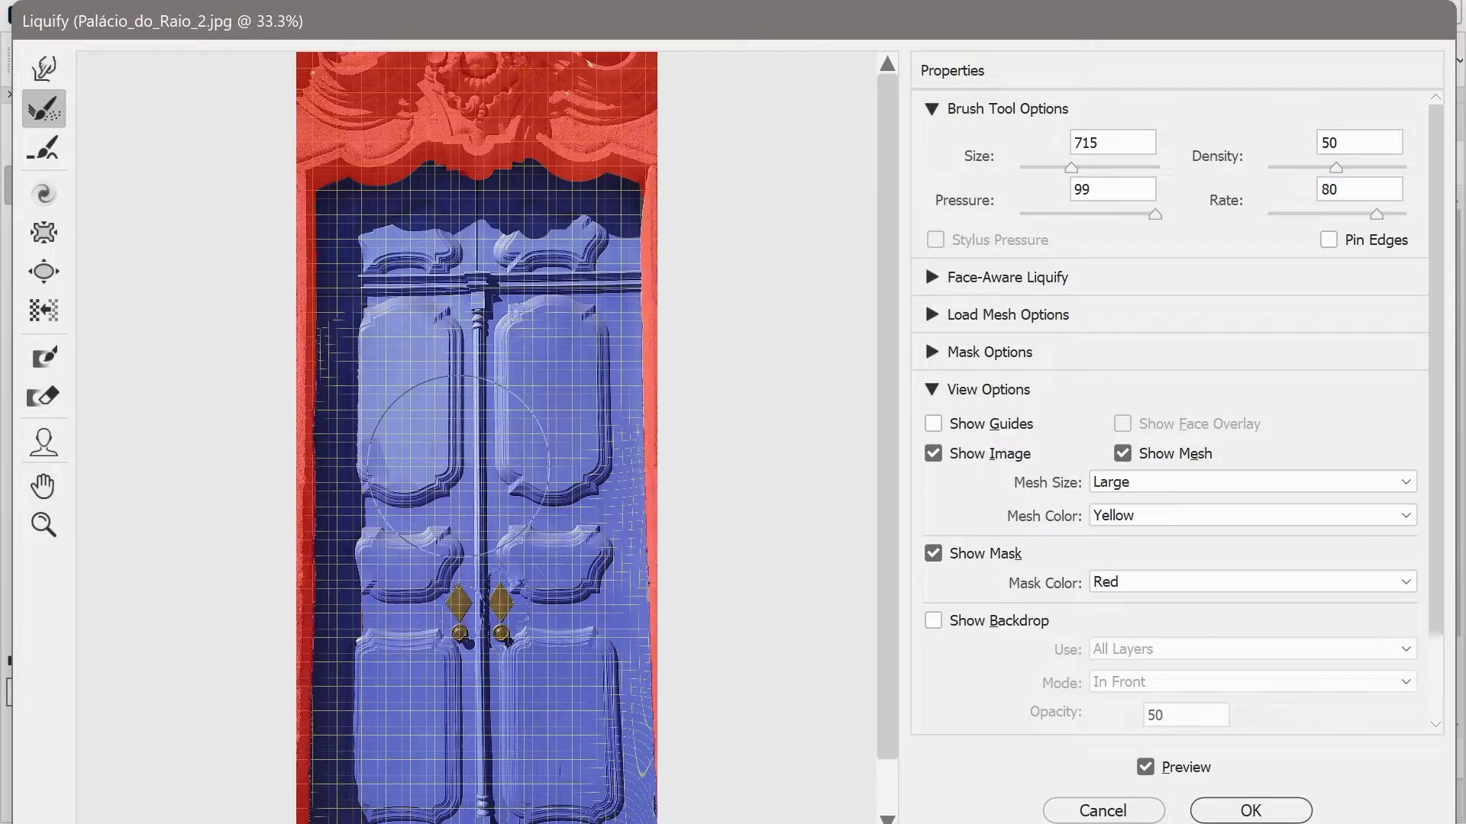
# Distort the door's panels, moulding and handles heavily with the Forward Warp tool at brush size 733 and pressure 88.
pyautogui.press('w')
pyautogui.moveTo(321, 328)
pyautogui.mouseDown()
pyautogui.moveTo(513, 547)
pyautogui.moveTo(598, 264)
pyautogui.moveTo(571, 546)
pyautogui.moveTo(439, 664)
pyautogui.moveTo(397, 674)
pyautogui.moveTo(618, 671)
pyautogui.moveTo(435, 404)
pyautogui.moveTo(340, 219)
pyautogui.moveTo(675, 564)
pyautogui.mouseUp()
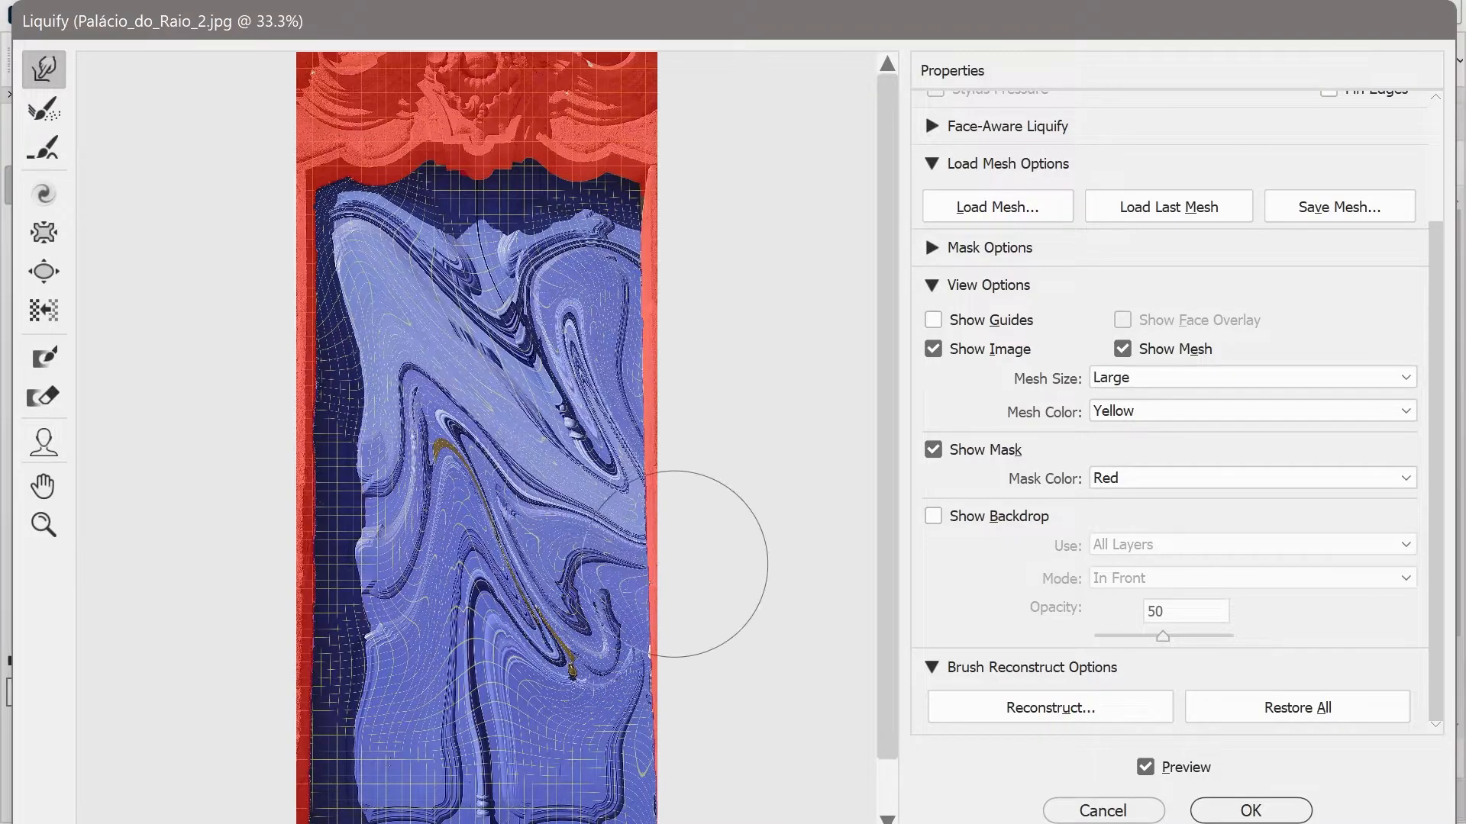
# Preview a partial reversal of the door's distortion with a reconstruction amount of 11, and discard it.
pyautogui.click(1075, 713)
pyautogui.moveTo(1000, 140)
pyautogui.mouseDown()
pyautogui.moveTo(922, 140)
pyautogui.moveTo(1017, 140)
pyautogui.moveTo(762, 153)
pyautogui.moveTo(905, 144)
pyautogui.moveTo(971, 160)
pyautogui.moveTo(722, 163)
pyautogui.moveTo(948, 154)
pyautogui.moveTo(1040, 179)
pyautogui.moveTo(717, 173)
pyautogui.moveTo(1006, 155)
pyautogui.moveTo(780, 164)
pyautogui.moveTo(939, 139)
pyautogui.moveTo(969, 157)
pyautogui.moveTo(791, 154)
pyautogui.moveTo(1041, 153)
pyautogui.moveTo(819, 165)
pyautogui.moveTo(1014, 129)
pyautogui.mouseUp()
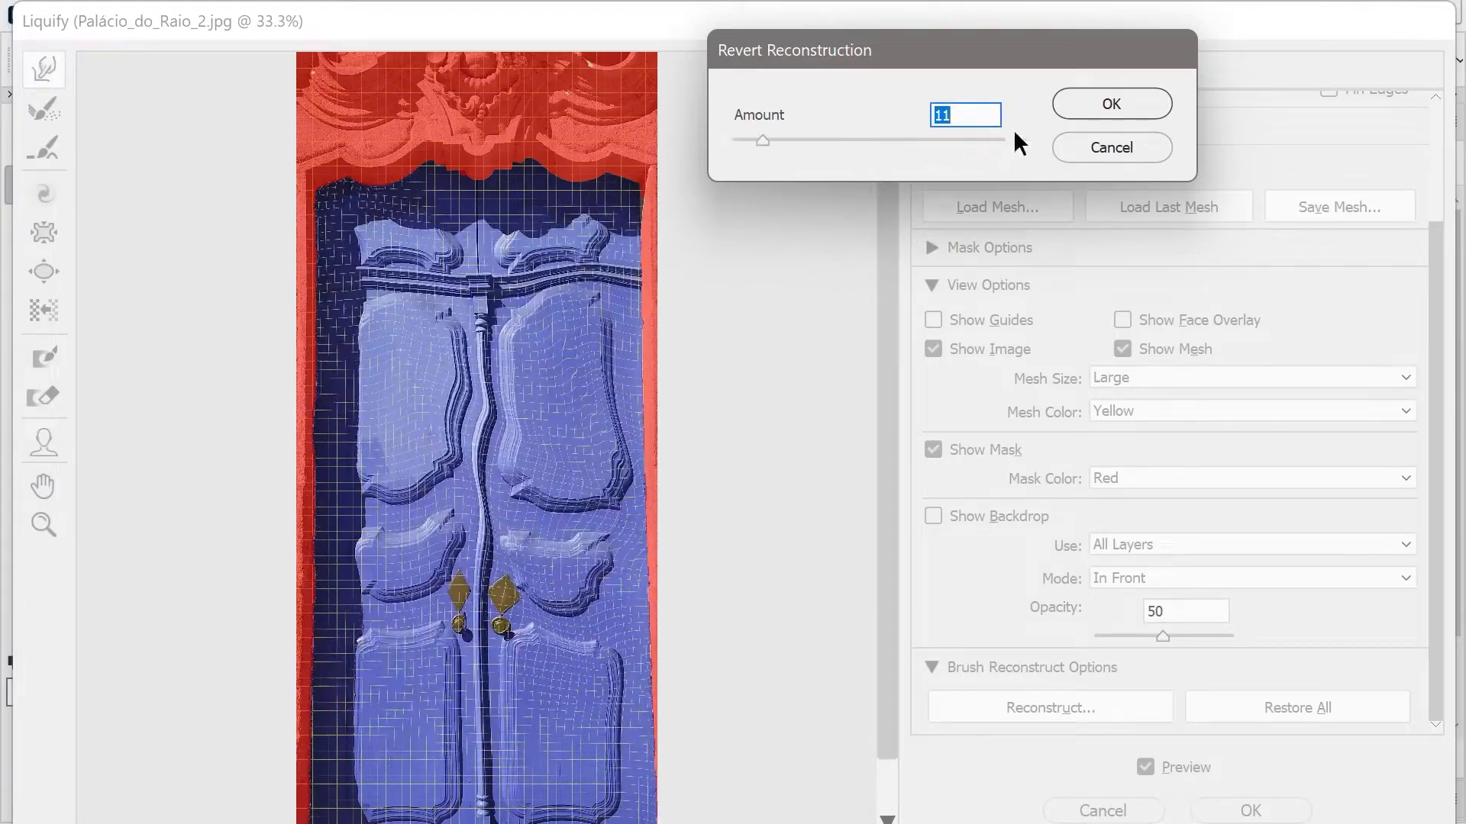
pyautogui.click(1108, 149)
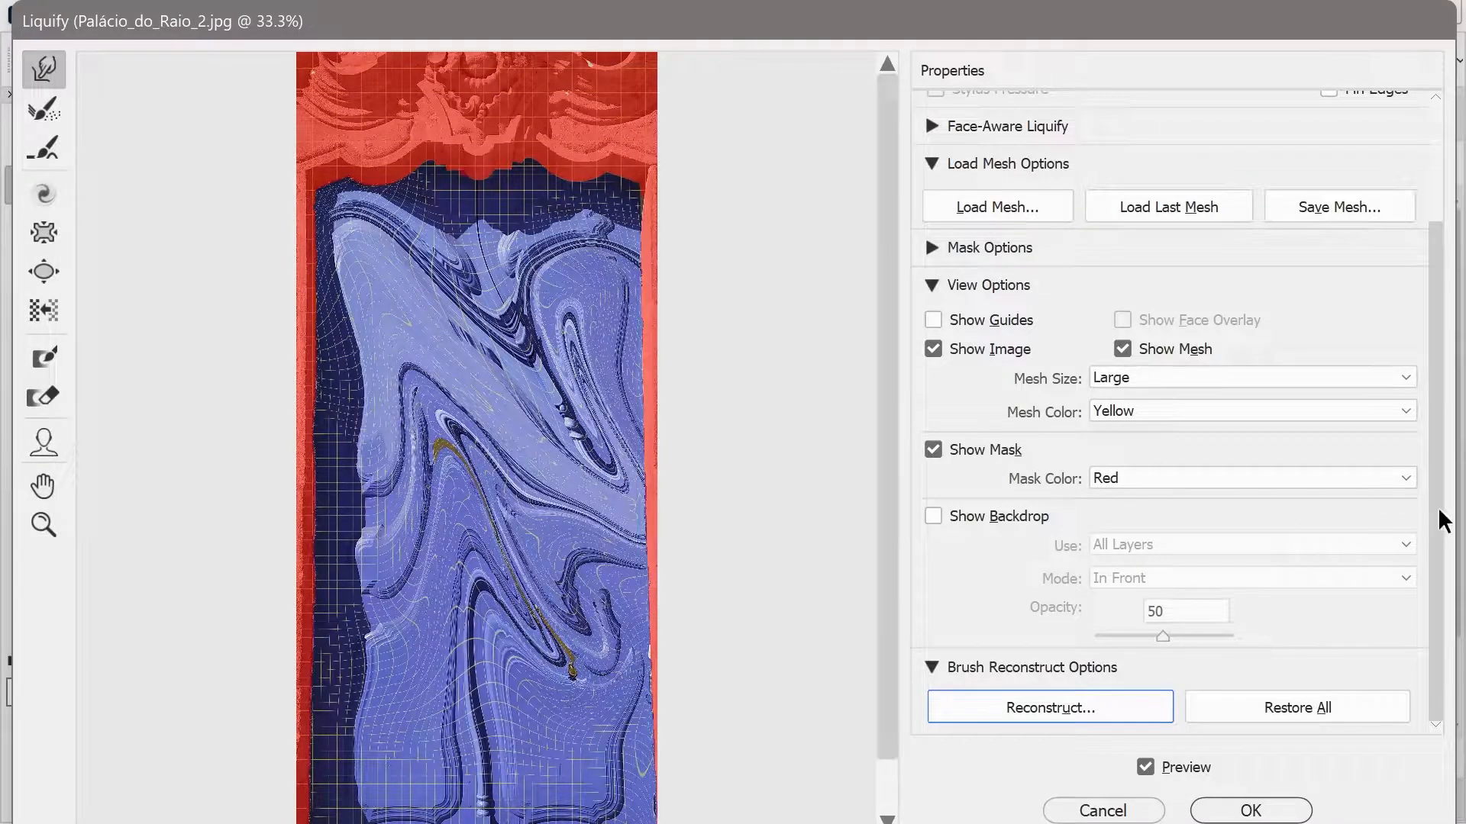
# Expand the Face-Aware Liquify options to view the eye, nose, mouth and face shape settings.
pyautogui.scroll(5, 1438, 419)
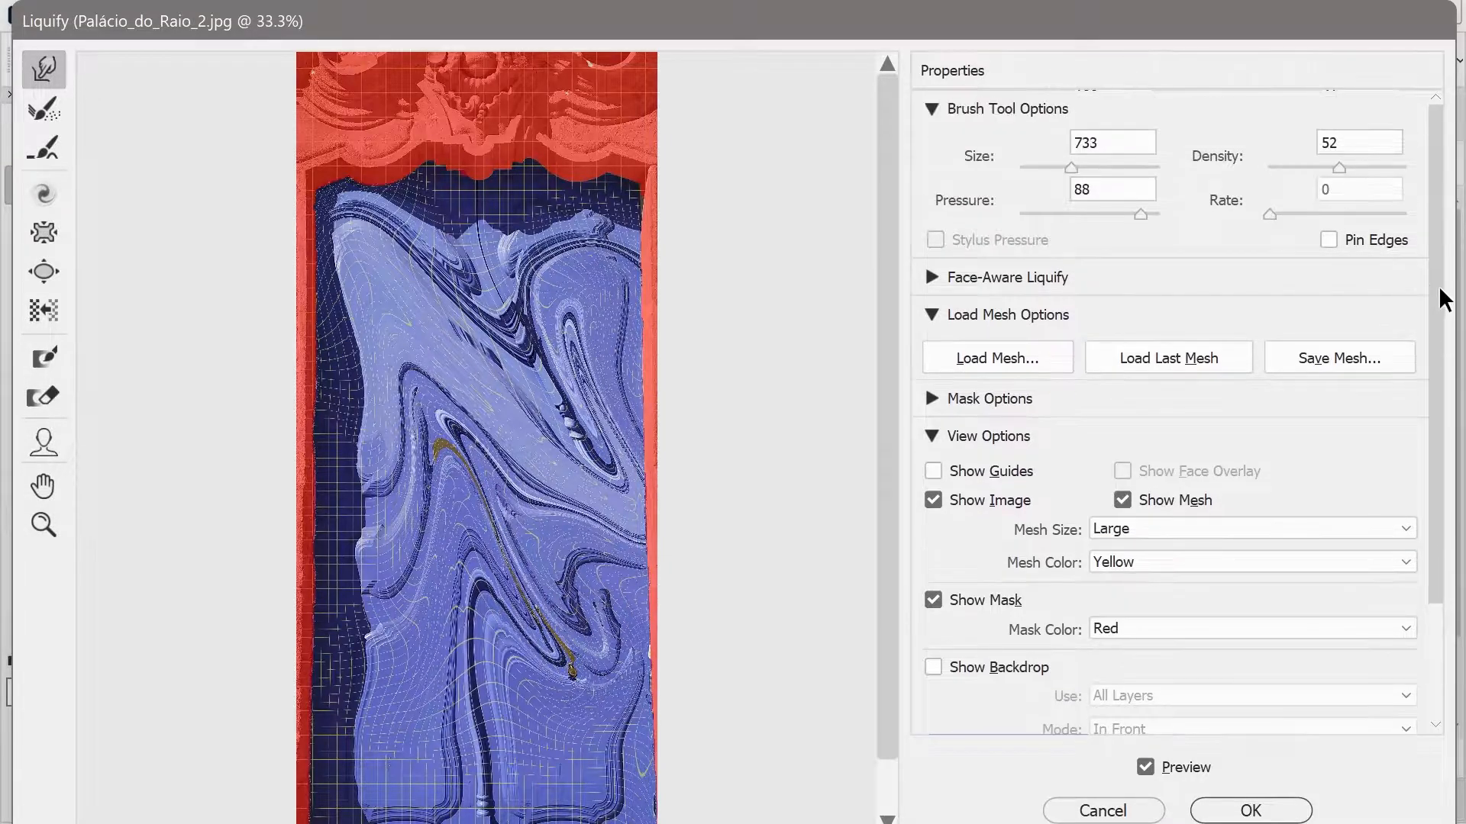
pyautogui.click(938, 278)
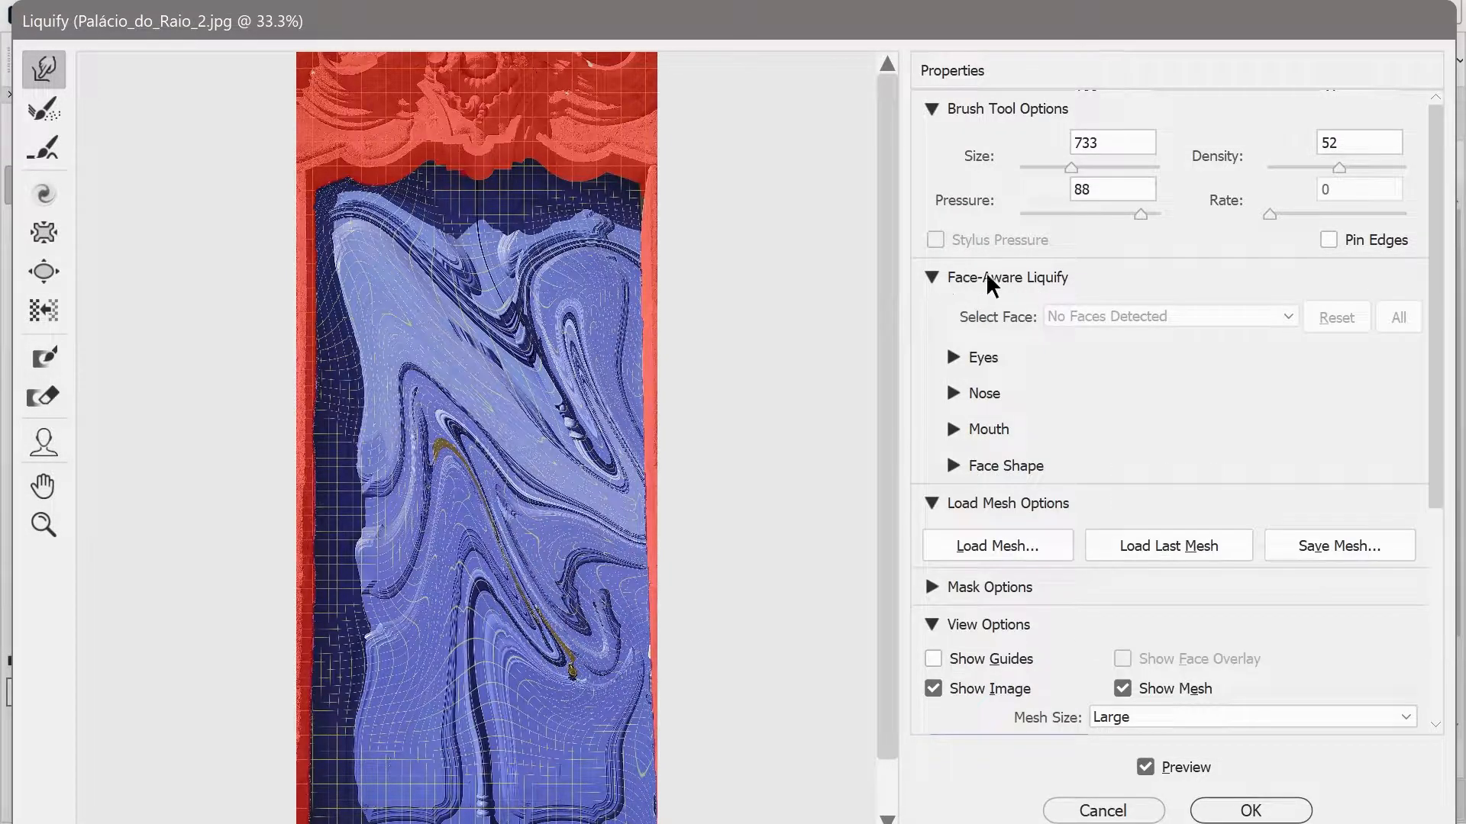